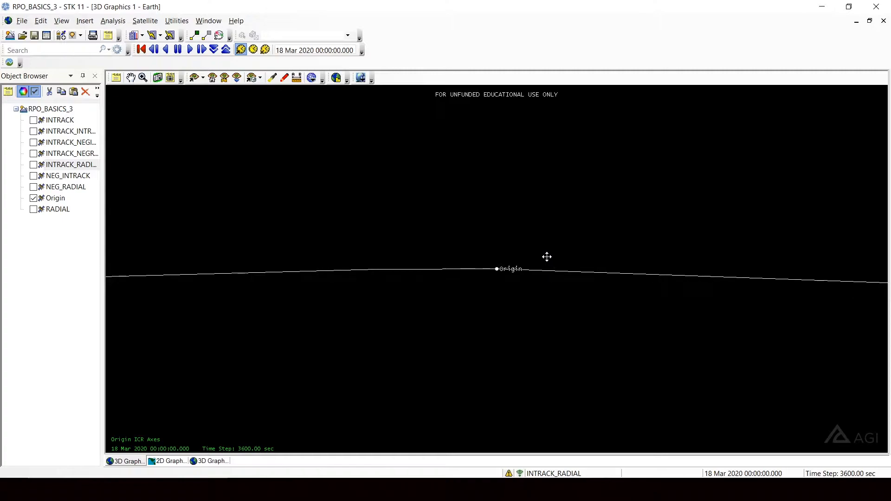
Step: Show the INTRACK, RADIAL, NEG_INTRACK and NEG_RADIAL satellites together with Origin in the 3D view
{"action": "left_click", "coordinate": [34, 121]}
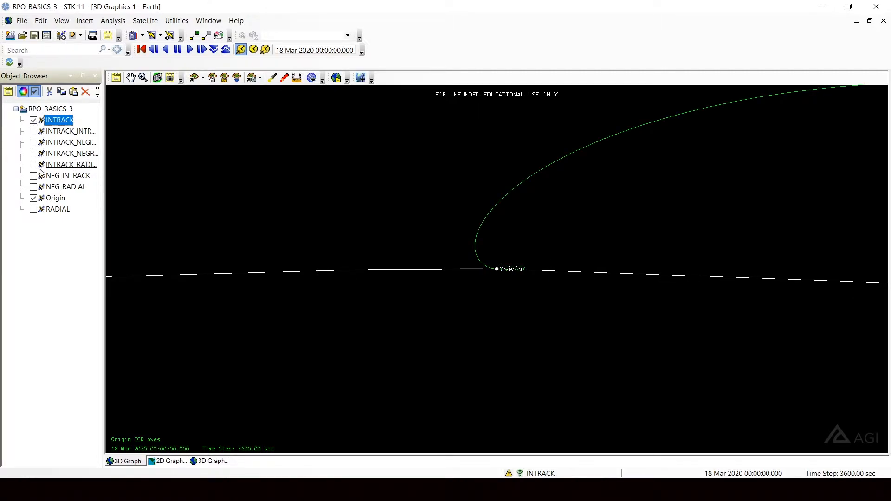
{"action": "left_click", "coordinate": [34, 210]}
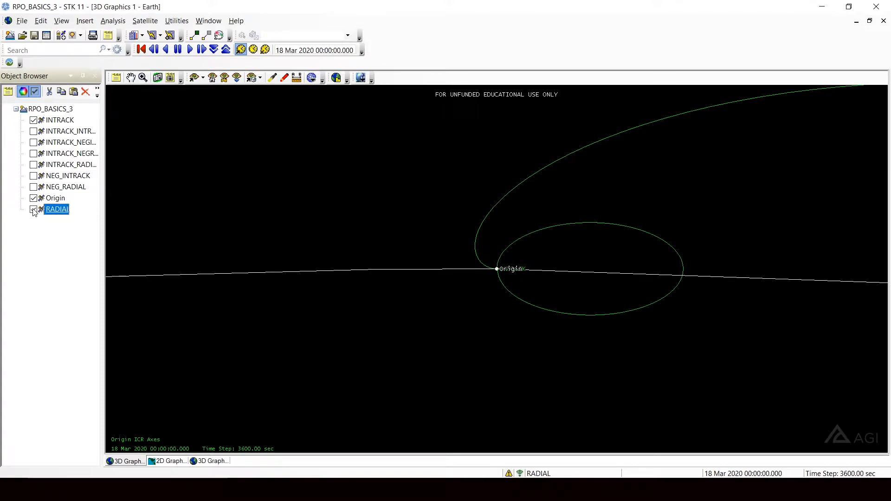
{"action": "left_click", "coordinate": [34, 176]}
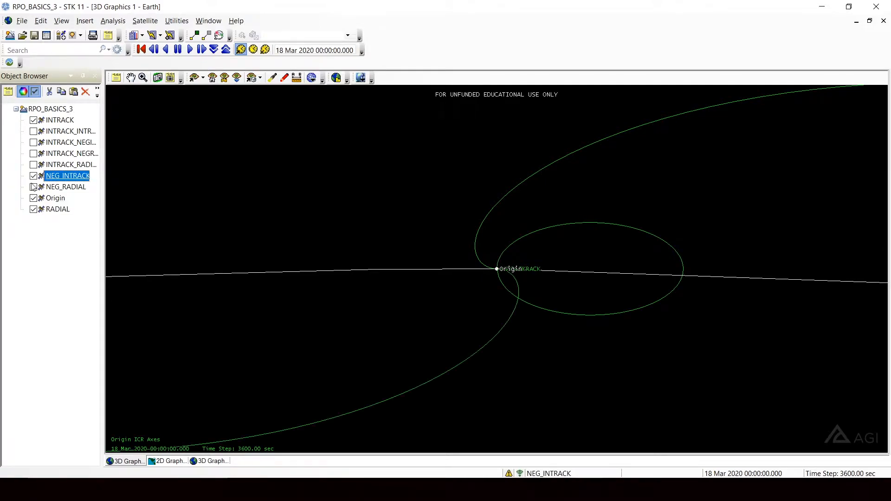
{"action": "left_click", "coordinate": [34, 187]}
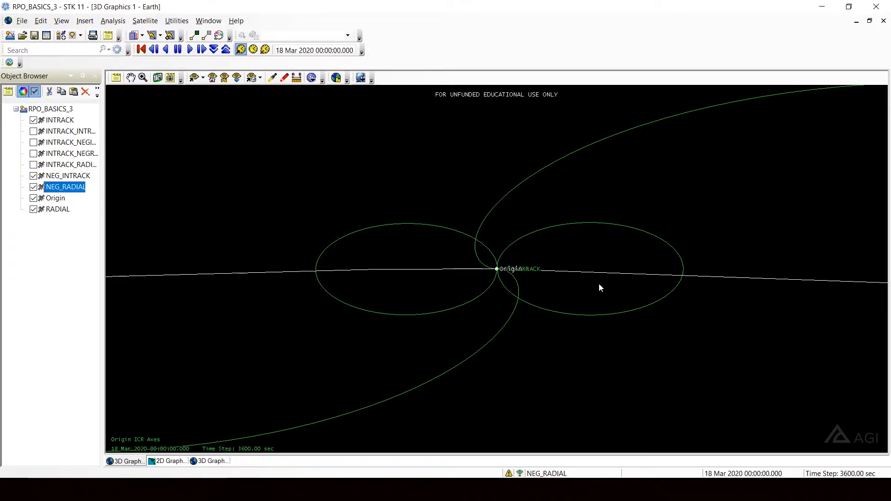
Step: Step the scenario forward hour by hour to 18 Mar 2020 03:00 to examine how the four satellites depart from Origin
{"action": "left_click_drag", "start_coordinate": [671, 252], "coordinate": [670, 214]}
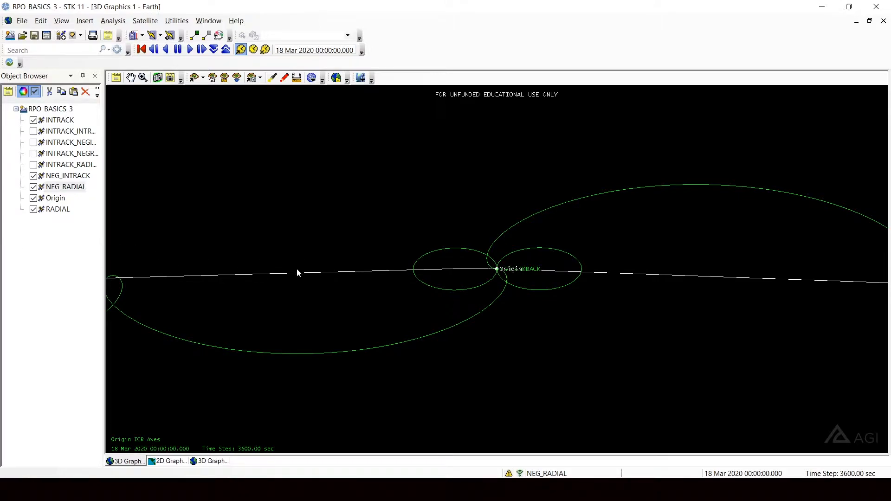
{"action": "right_click_drag", "start_coordinate": [539, 291], "coordinate": [479, 262]}
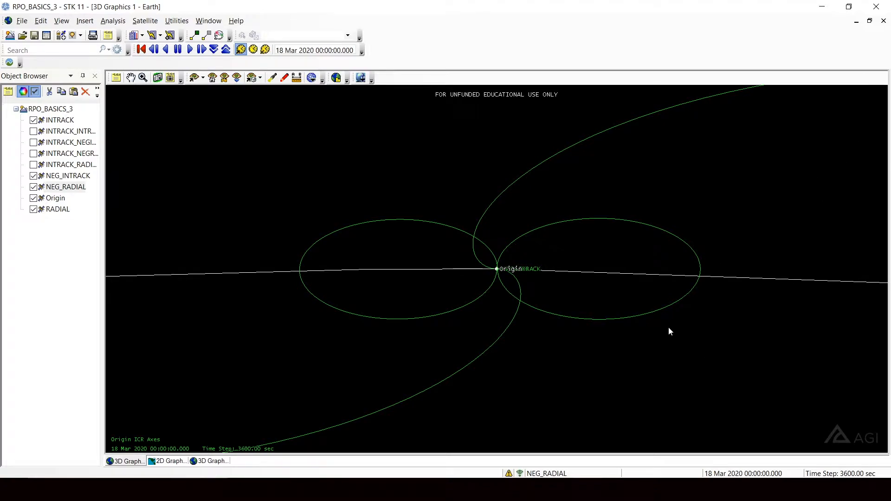
{"action": "left_click", "coordinate": [205, 52]}
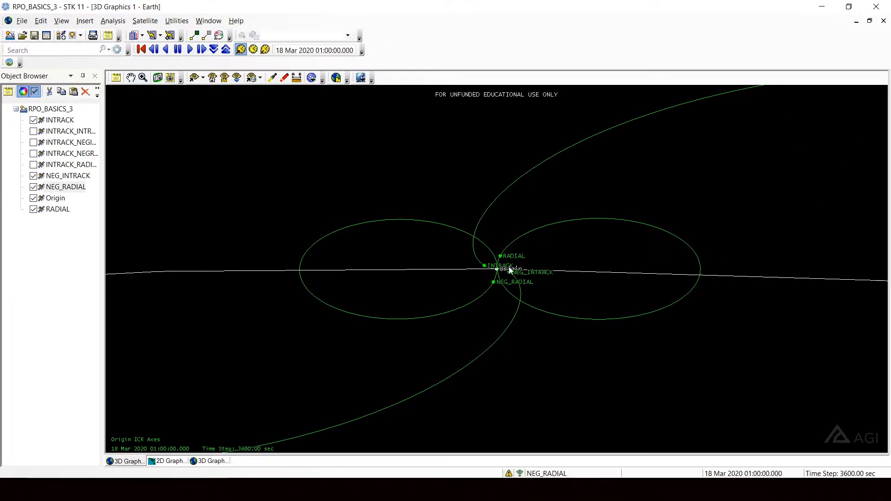
{"action": "right_click_drag", "start_coordinate": [510, 265], "coordinate": [518, 304]}
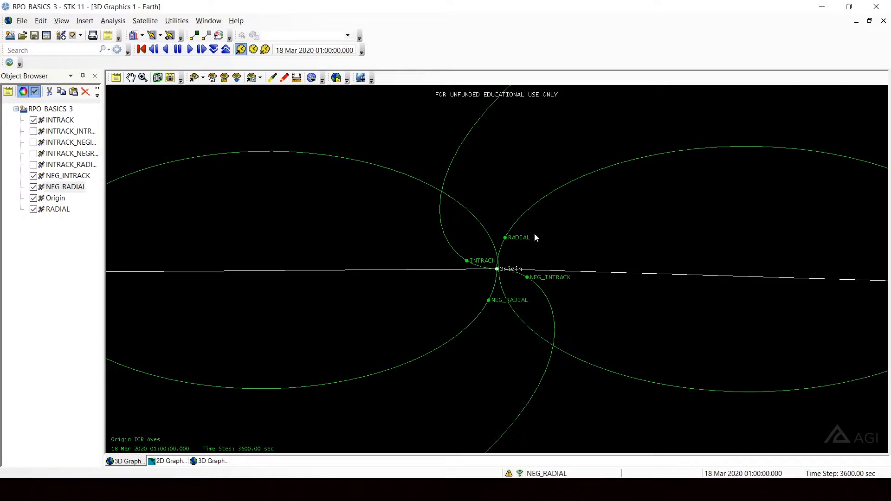
{"action": "left_click", "coordinate": [202, 50]}
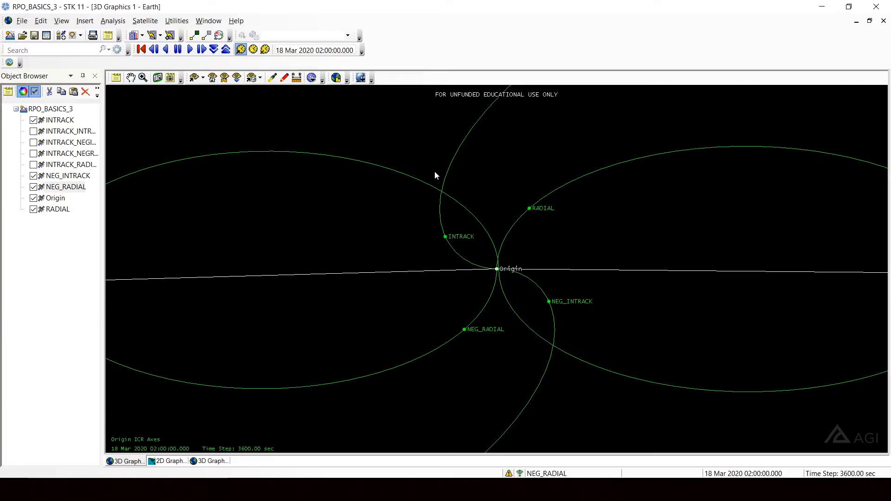
{"action": "right_click_drag", "start_coordinate": [571, 290], "coordinate": [577, 255]}
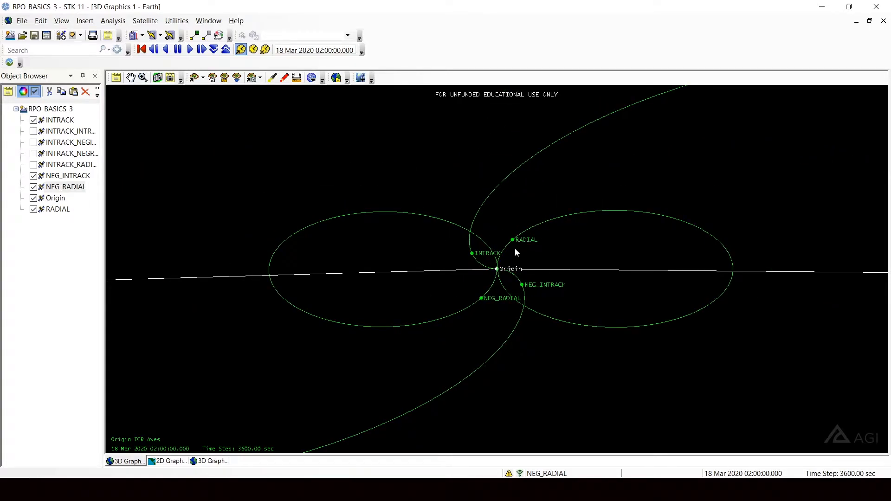
{"action": "left_click", "coordinate": [203, 50]}
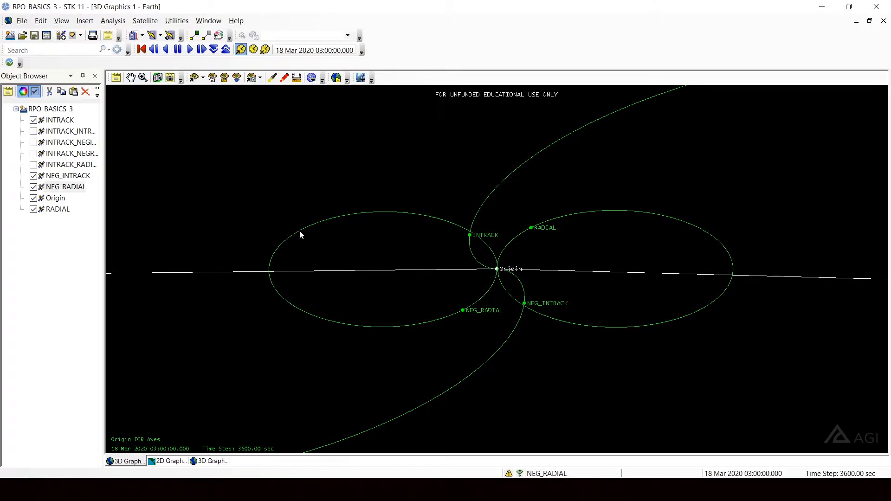
Step: Advance the scenario to 18 Mar 2020 09:00 to compare the radial and in-track satellites along their relative paths
{"action": "left_click", "coordinate": [201, 50]}
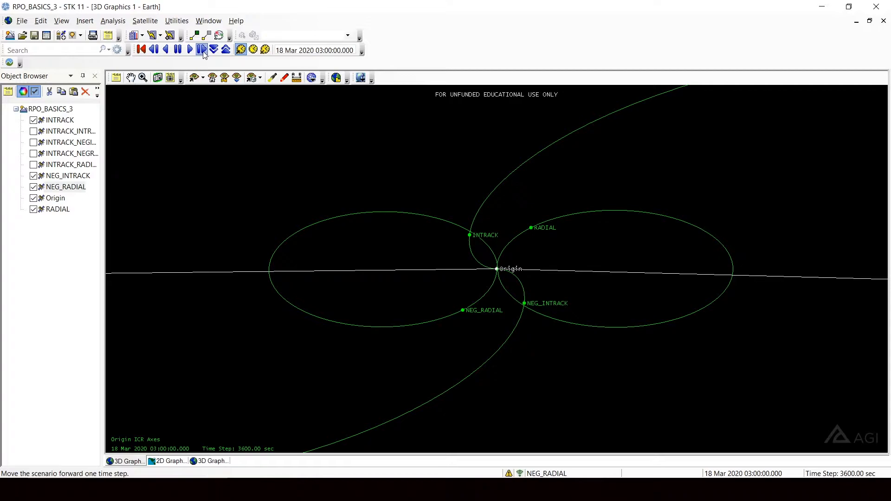
{"action": "left_click", "coordinate": [204, 53]}
{"action": "left_click", "coordinate": [203, 53]}
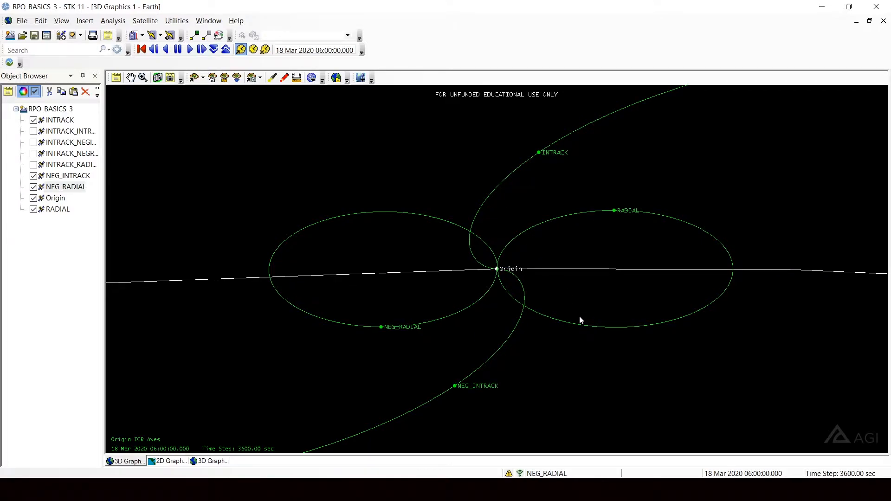
{"action": "right_click_drag", "start_coordinate": [580, 321], "coordinate": [580, 280]}
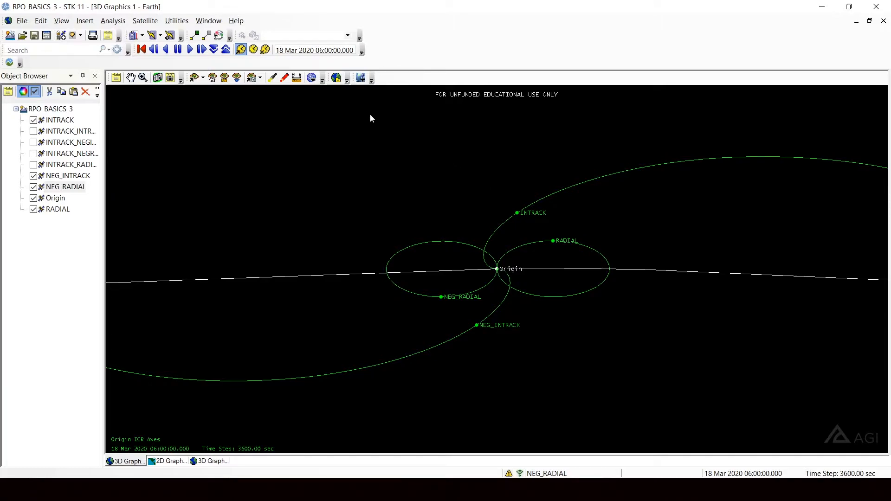
{"action": "left_click", "coordinate": [201, 50]}
{"action": "left_click", "coordinate": [201, 50]}
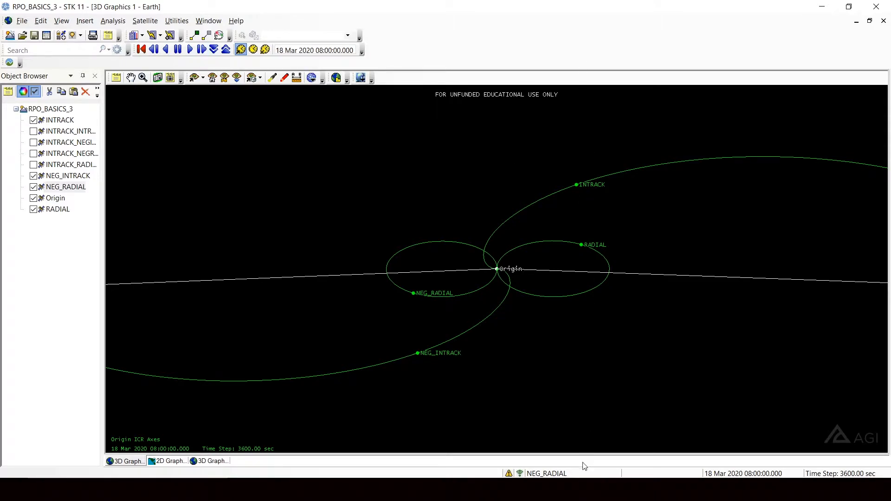
{"action": "left_click", "coordinate": [201, 51]}
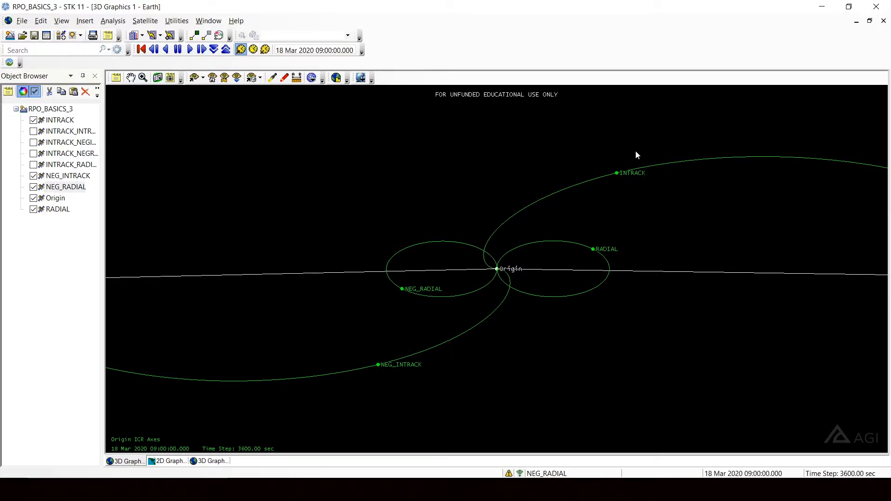
Step: Advance the scenario to 18 Mar 2020 20:00 to follow the satellites through nearly a full relative orbit
{"action": "right_click_drag", "start_coordinate": [633, 258], "coordinate": [639, 204]}
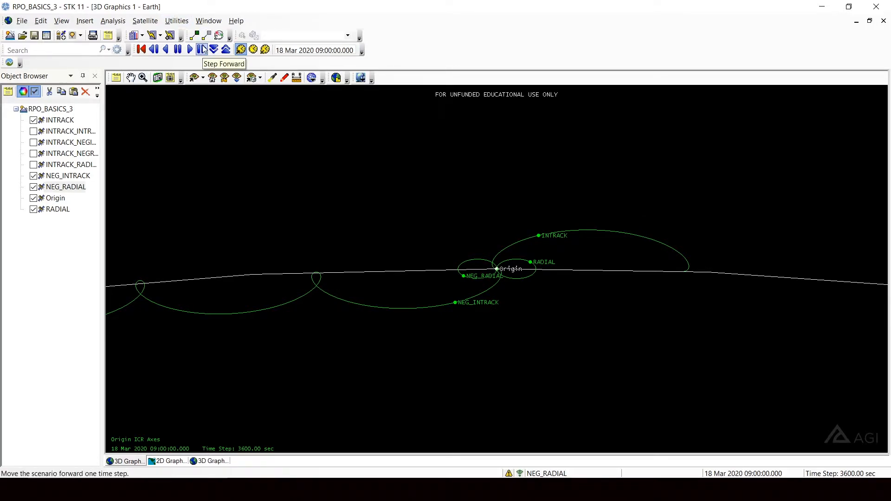
{"action": "left_click", "coordinate": [201, 50]}
{"action": "left_click", "coordinate": [201, 50]}
{"action": "left_click", "coordinate": [202, 50]}
{"action": "left_click", "coordinate": [202, 49]}
{"action": "left_click", "coordinate": [202, 50]}
{"action": "left_click", "coordinate": [202, 50]}
{"action": "left_click", "coordinate": [202, 50]}
{"action": "left_click", "coordinate": [202, 50]}
{"action": "left_click", "coordinate": [202, 50]}
{"action": "left_click", "coordinate": [202, 50]}
{"action": "left_click", "coordinate": [202, 50]}
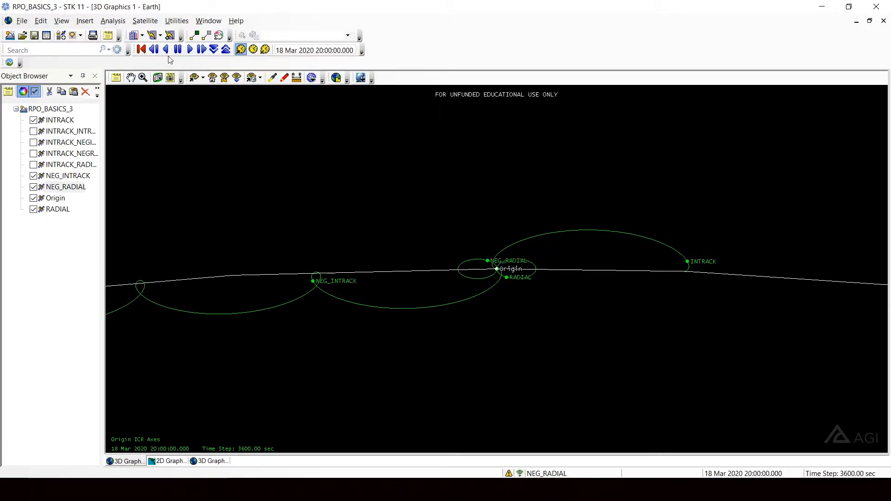
Step: Reset the scenario to its start time and advance it one time step to 01:00 to inspect the initial separation
{"action": "left_click", "coordinate": [142, 50]}
{"action": "right_click_drag", "start_coordinate": [489, 231], "coordinate": [515, 321]}
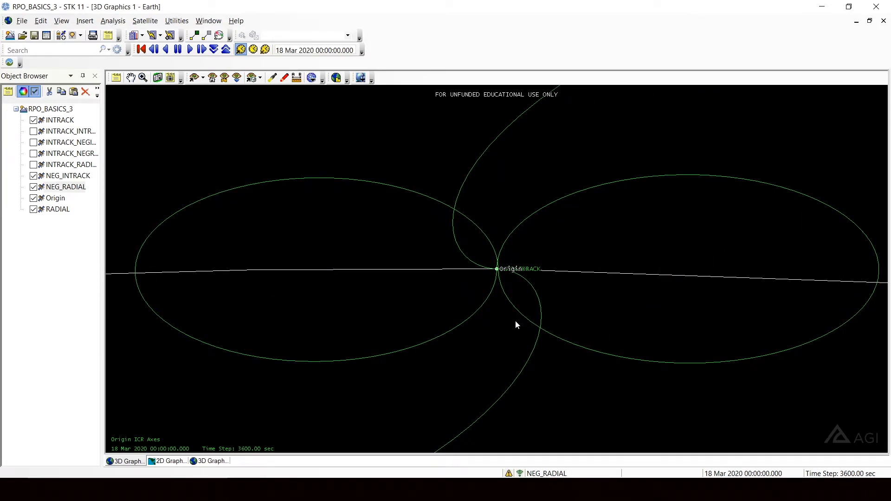
{"action": "left_click", "coordinate": [202, 50]}
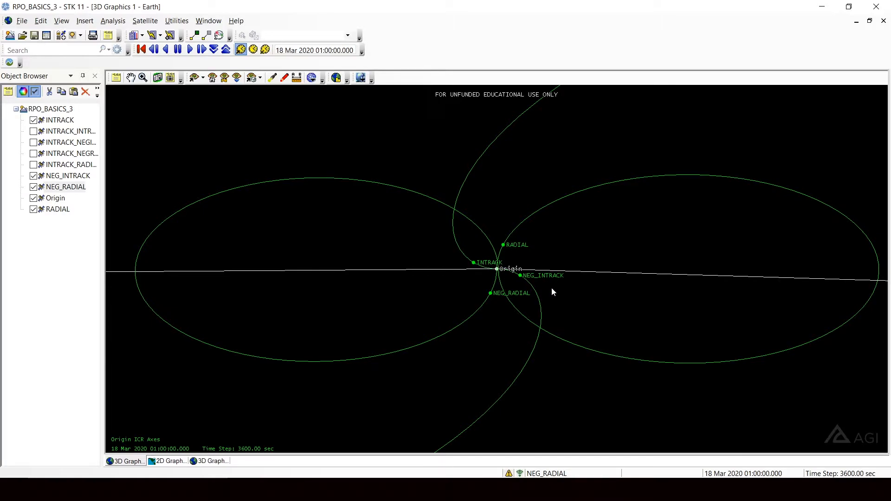
{"action": "left_click_drag", "start_coordinate": [383, 250], "coordinate": [422, 169]}
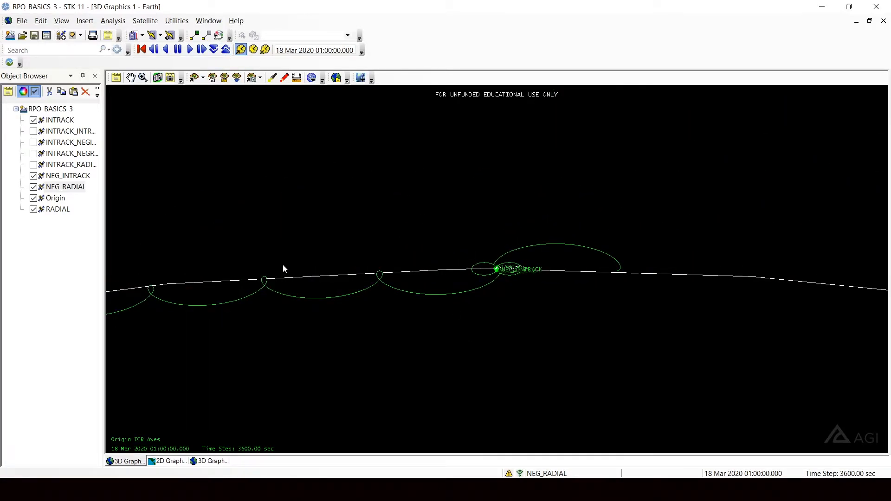
{"action": "right_click_drag", "start_coordinate": [439, 289], "coordinate": [557, 416]}
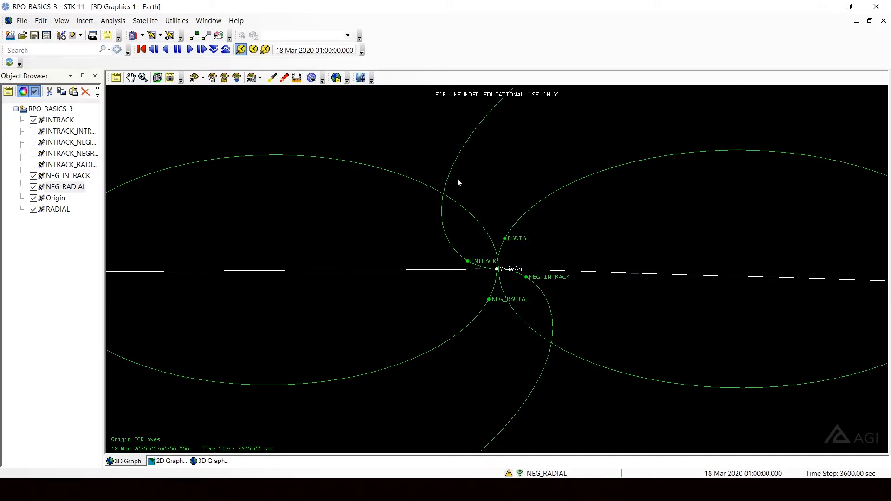
Step: Step the scenario forward to 18 Mar 2020 08:00 to review the motion of the four satellites around Origin
{"action": "left_click", "coordinate": [201, 50]}
{"action": "left_click", "coordinate": [201, 50]}
{"action": "left_click", "coordinate": [202, 50]}
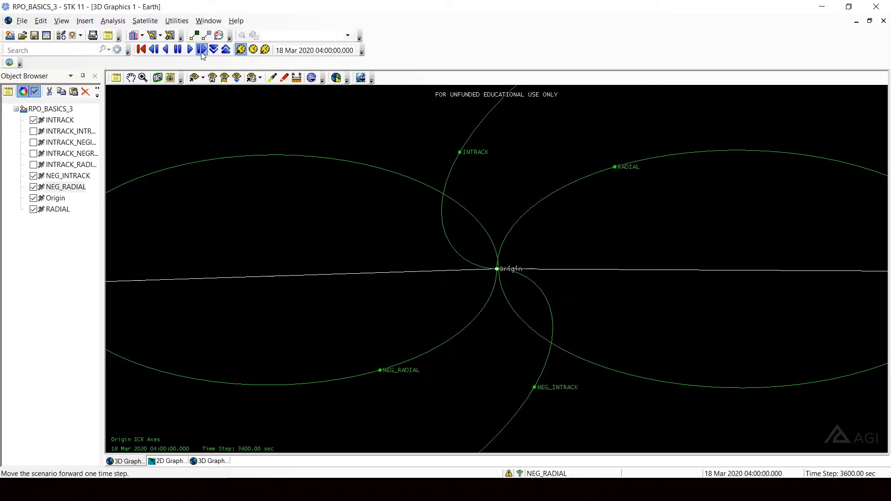
{"action": "left_click", "coordinate": [202, 50]}
{"action": "left_click", "coordinate": [202, 50]}
{"action": "left_click", "coordinate": [201, 50]}
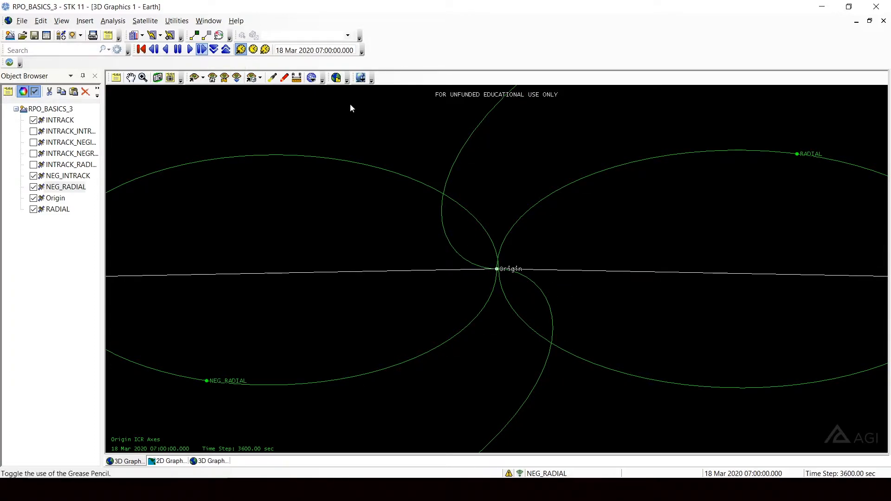
{"action": "right_click_drag", "start_coordinate": [743, 294], "coordinate": [747, 237]}
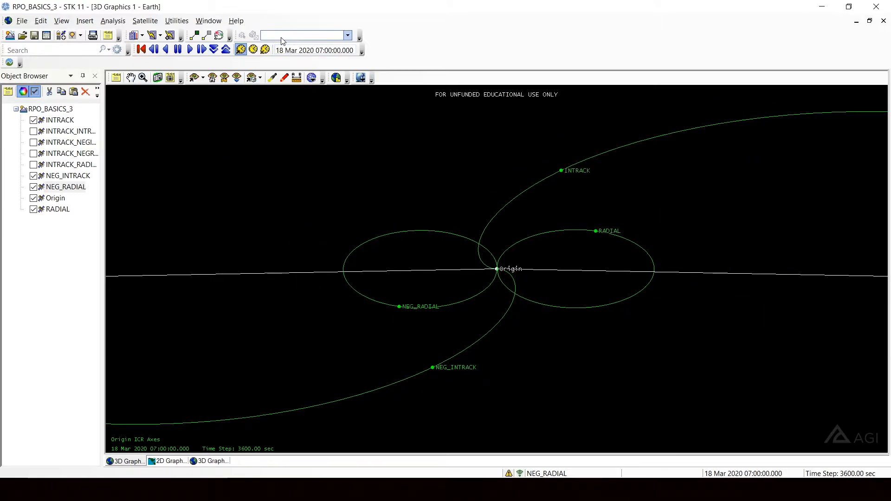
{"action": "left_click", "coordinate": [202, 50]}
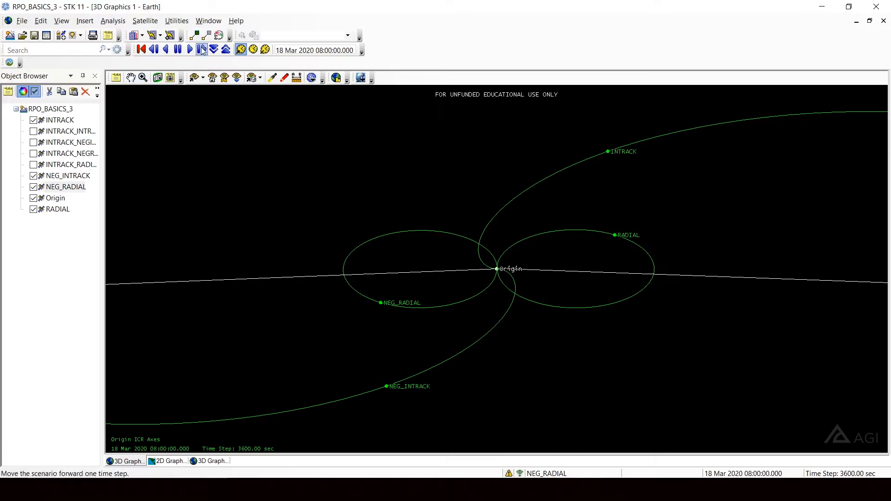
Step: Reset the scenario to its start time and hide the NEG_INTRACK, NEG_RADIAL and RADIAL satellites
{"action": "left_click", "coordinate": [141, 50]}
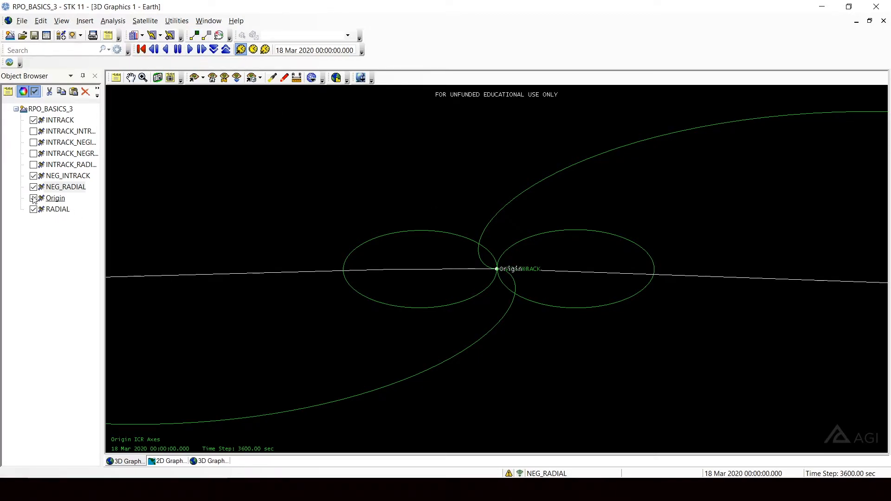
{"action": "left_click", "coordinate": [33, 176]}
{"action": "left_click", "coordinate": [33, 187]}
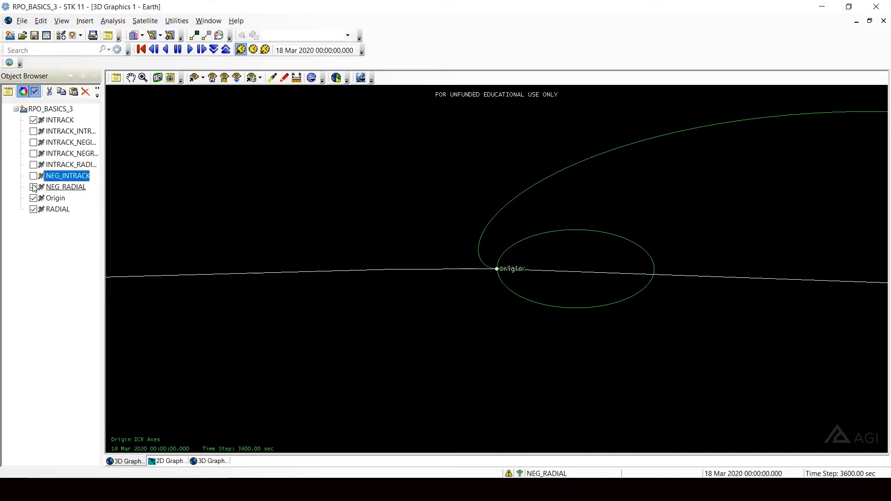
{"action": "left_click", "coordinate": [33, 210]}
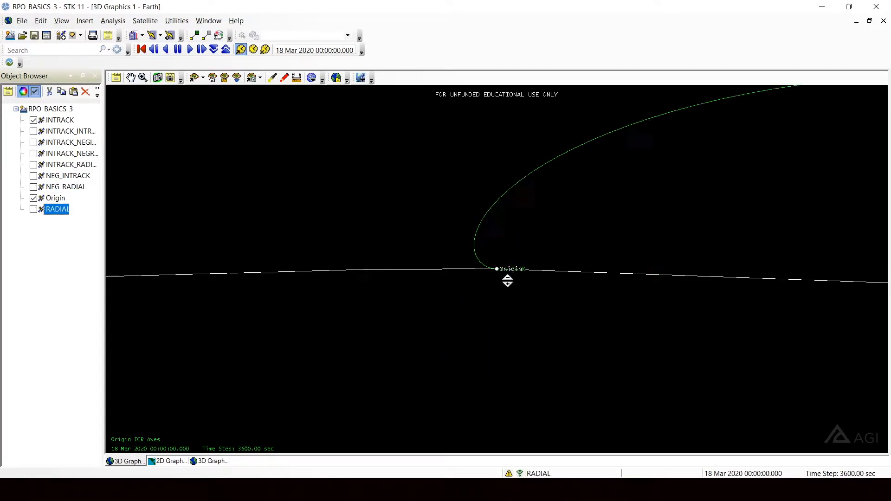
Step: Advance the scenario one time step to 18 Mar 2020 01:00 with a close view of INTRACK and Origin
{"action": "left_click_drag", "start_coordinate": [507, 277], "coordinate": [511, 300]}
{"action": "left_click", "coordinate": [202, 49]}
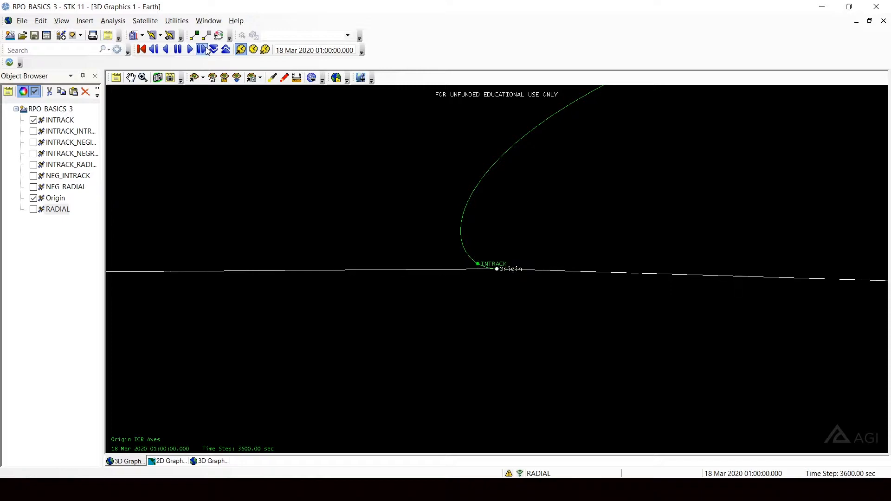
{"action": "left_click_drag", "start_coordinate": [537, 278], "coordinate": [560, 218]}
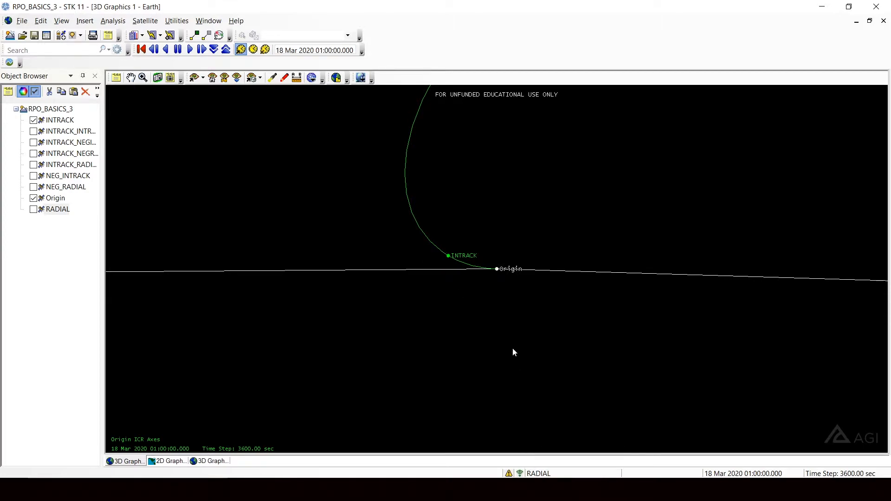
Step: Show the INTRACK_INTRACK, INTRACK_NEGINTRACK, INTRACK_NEGRADIAL and INTRACK_RADIAL satellites in the 3D view
{"action": "left_click", "coordinate": [33, 131]}
{"action": "left_click", "coordinate": [33, 153]}
{"action": "left_click", "coordinate": [33, 142]}
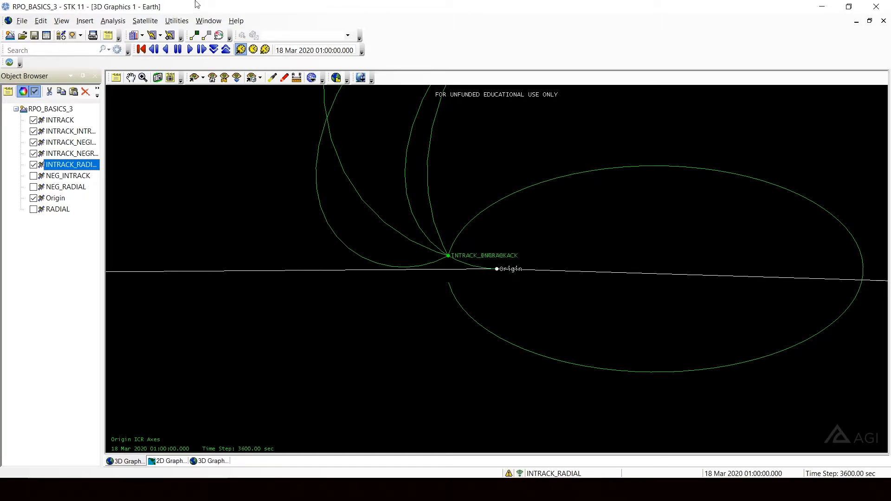
Step: Step the scenario forward to 18 Mar 2020 03:00 to compare the four second-burn trajectories with INTRACK
{"action": "left_click", "coordinate": [202, 50]}
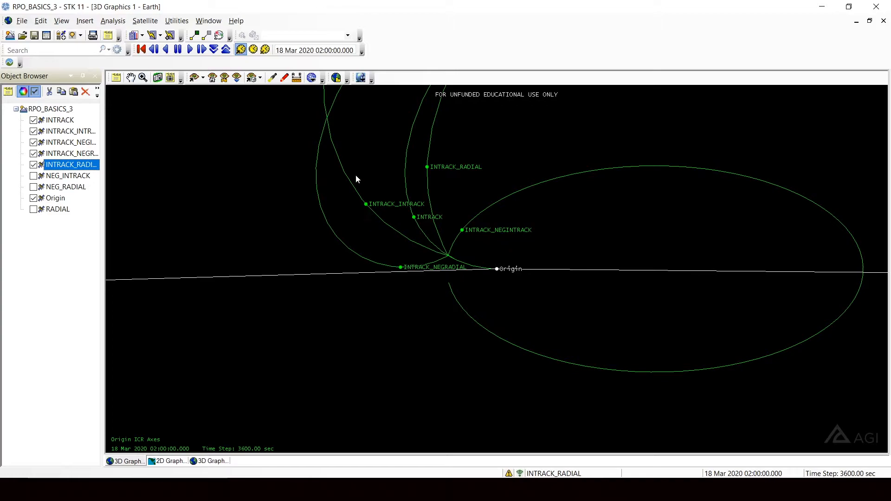
{"action": "left_click", "coordinate": [202, 50]}
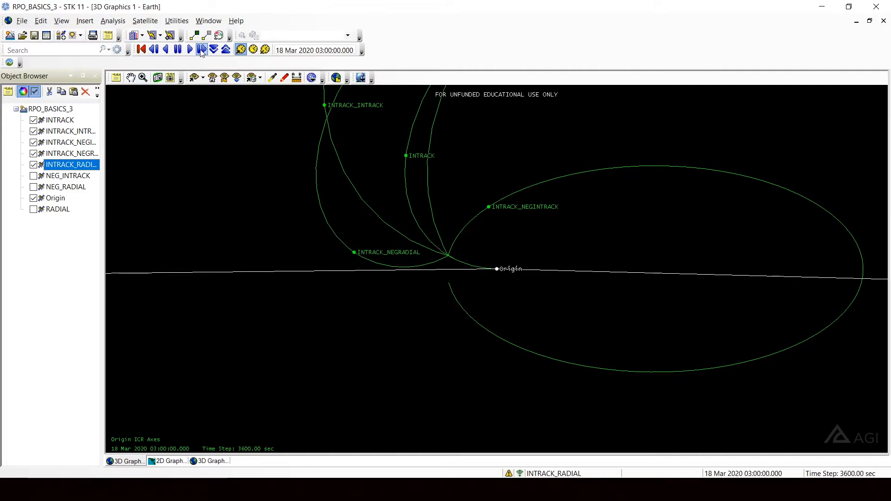
{"action": "right_click_drag", "start_coordinate": [590, 248], "coordinate": [591, 227]}
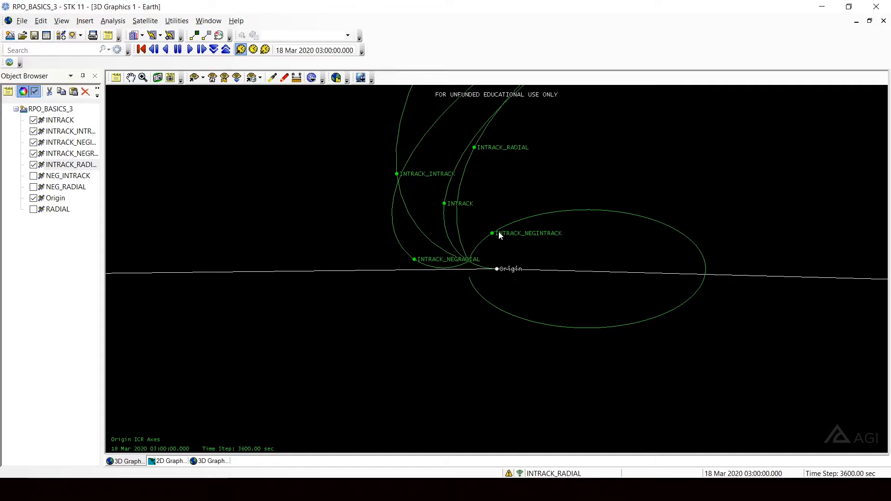
Step: Step the scenario forward to 18 Mar 2020 10:00 to compare the four second-burn trajectories with INTRACK over a wider area
{"action": "left_click", "coordinate": [202, 49]}
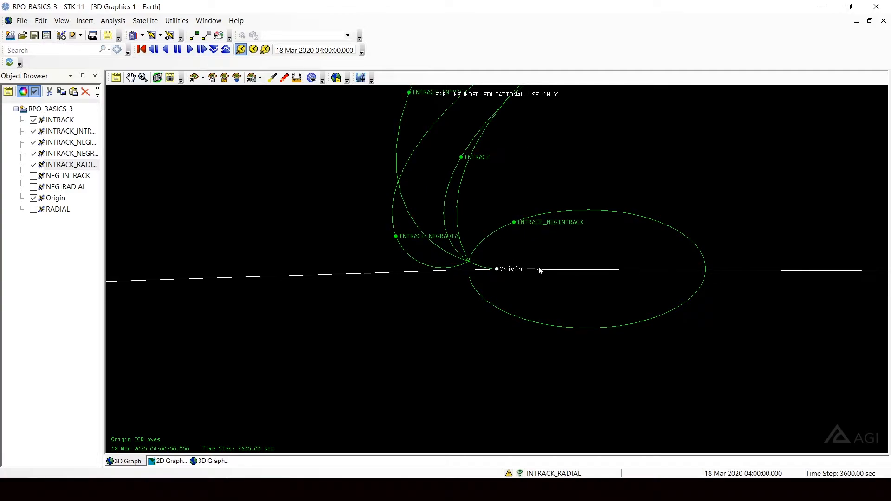
{"action": "right_click_drag", "start_coordinate": [545, 268], "coordinate": [548, 215]}
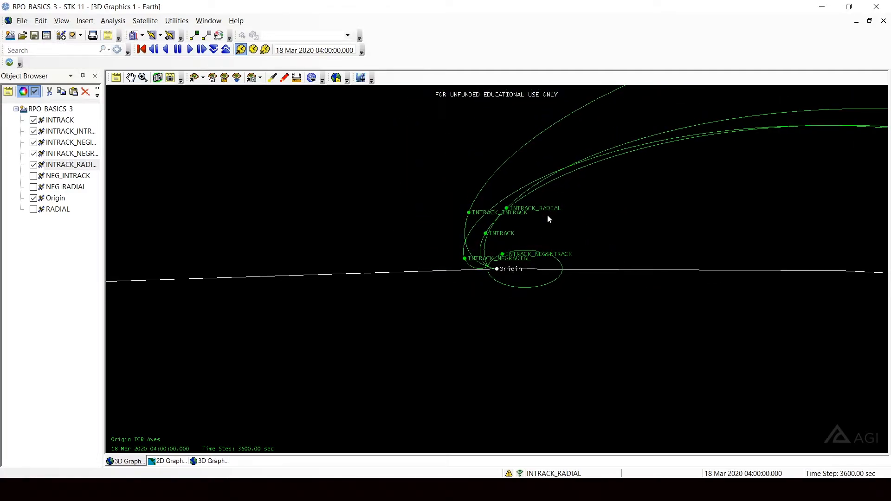
{"action": "left_click", "coordinate": [201, 50]}
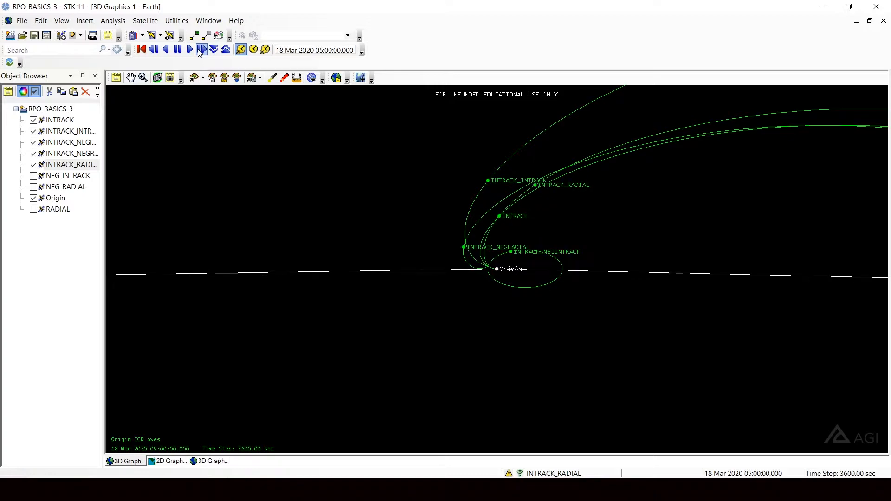
{"action": "left_click", "coordinate": [202, 49]}
{"action": "left_click", "coordinate": [201, 49]}
{"action": "left_click", "coordinate": [202, 50]}
{"action": "left_click", "coordinate": [201, 49]}
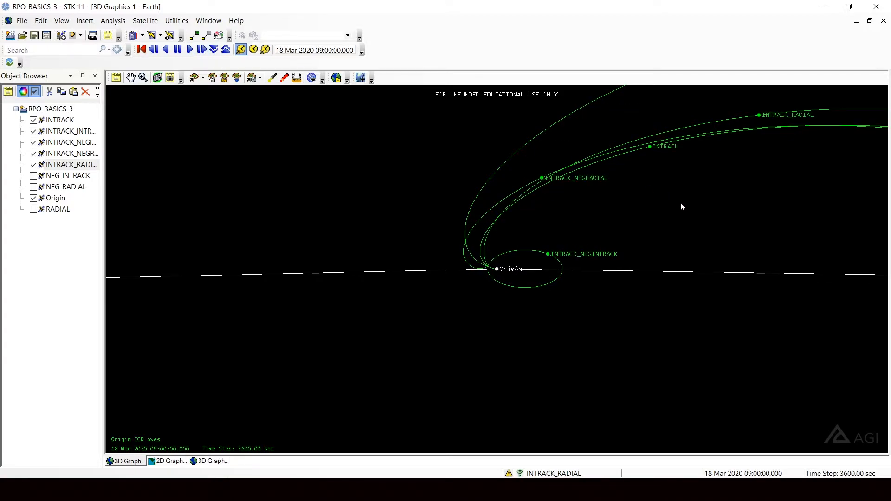
{"action": "right_click_drag", "start_coordinate": [712, 197], "coordinate": [712, 183]}
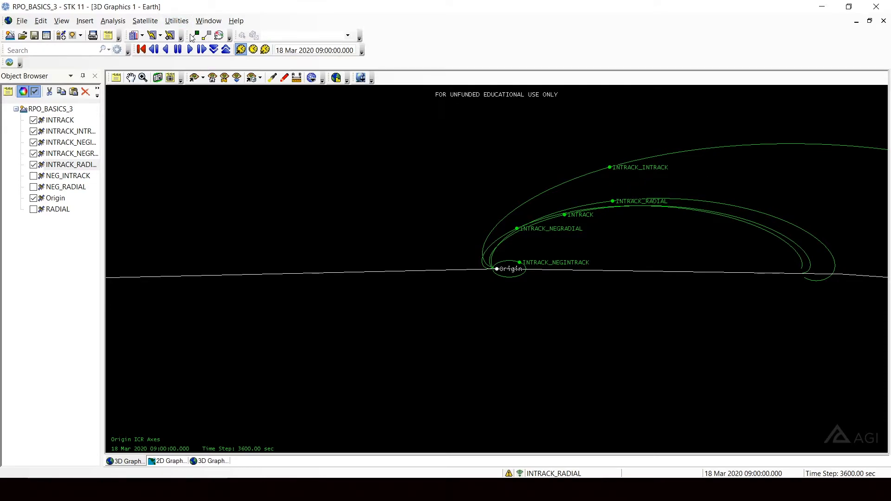
{"action": "left_click", "coordinate": [202, 50]}
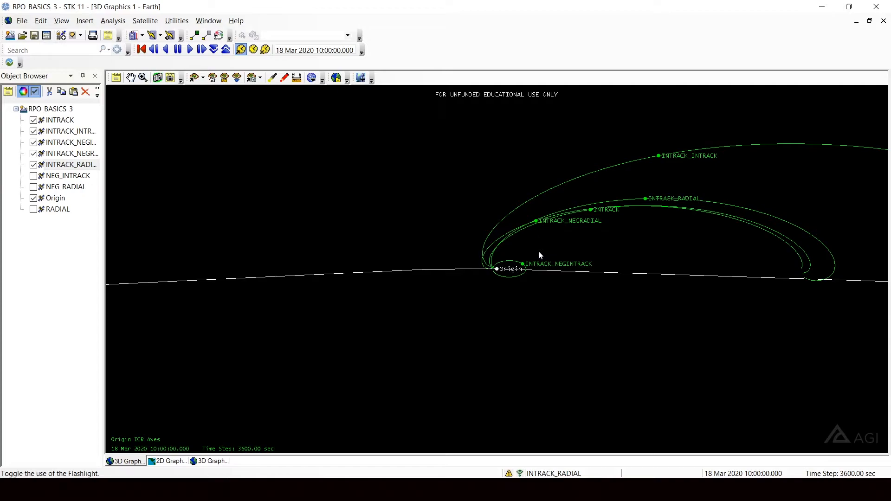
Step: Hide the four second-burn INTRACK satellites and show NEG_INTRACK, NEG_RADIAL and RADIAL alongside INTRACK and Origin
{"action": "left_click", "coordinate": [33, 132]}
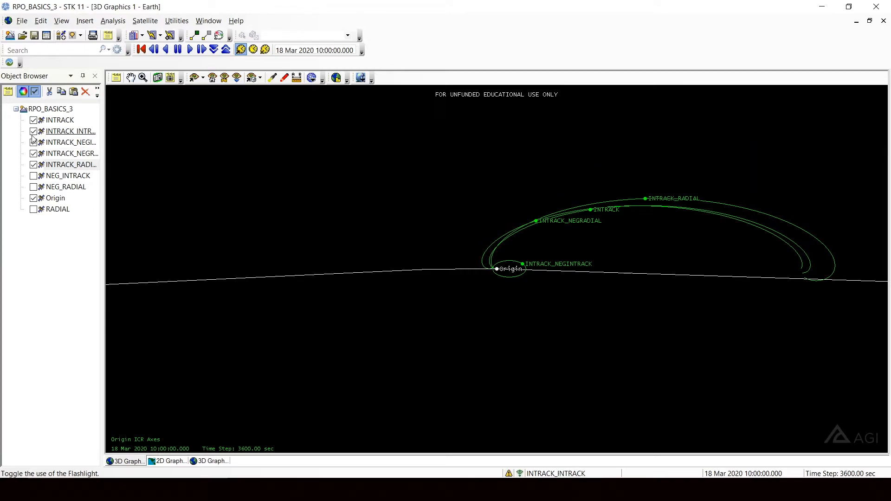
{"action": "left_click", "coordinate": [33, 142]}
{"action": "left_click", "coordinate": [33, 153]}
{"action": "left_click", "coordinate": [33, 165]}
{"action": "left_click", "coordinate": [33, 176]}
{"action": "left_click", "coordinate": [33, 187]}
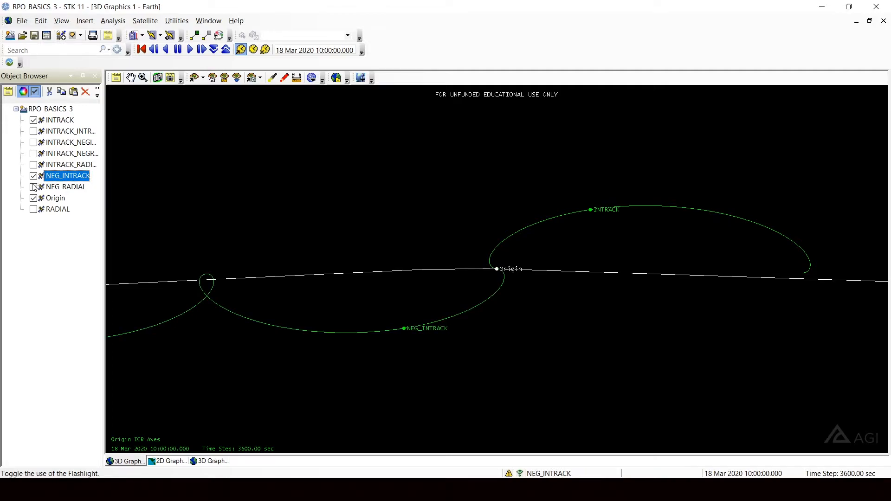
{"action": "left_click", "coordinate": [33, 209]}
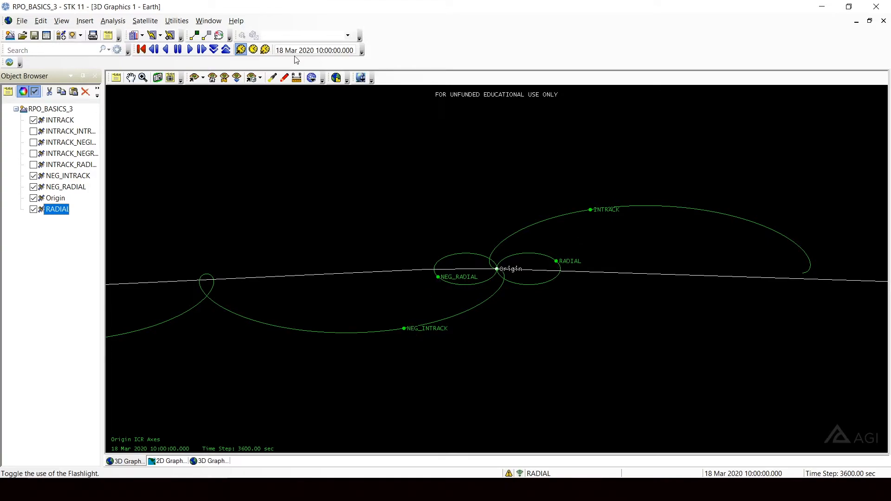
Step: Reset the scenario and step it to 18 Mar 2020 02:00 with a close view around Origin
{"action": "left_click", "coordinate": [141, 49]}
{"action": "left_click", "coordinate": [202, 49]}
{"action": "left_click", "coordinate": [202, 49]}
{"action": "right_click_drag", "start_coordinate": [559, 282], "coordinate": [586, 312]}
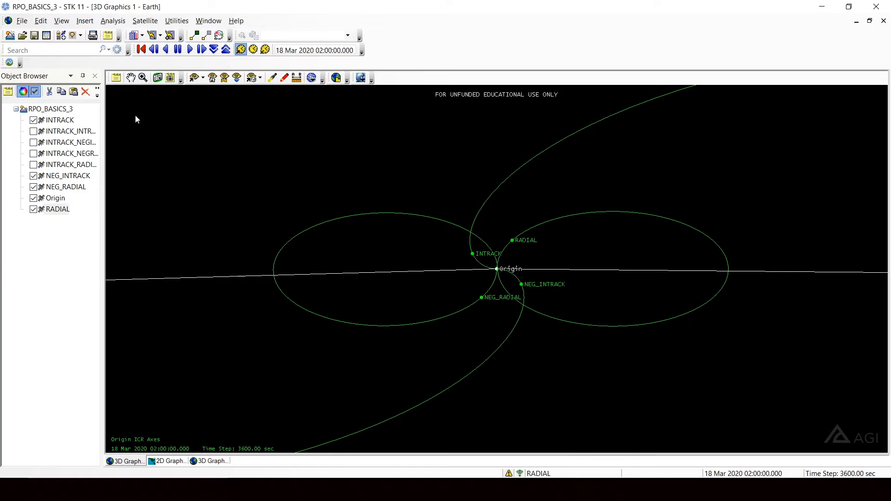
Step: Step the scenario forward to 18 Mar 2020 12:00 to follow the radial and in-track satellites around Origin
{"action": "left_click", "coordinate": [202, 49]}
{"action": "left_click", "coordinate": [202, 50]}
{"action": "left_click", "coordinate": [202, 49]}
{"action": "left_click", "coordinate": [202, 49]}
{"action": "left_click", "coordinate": [202, 49]}
{"action": "left_click", "coordinate": [202, 49]}
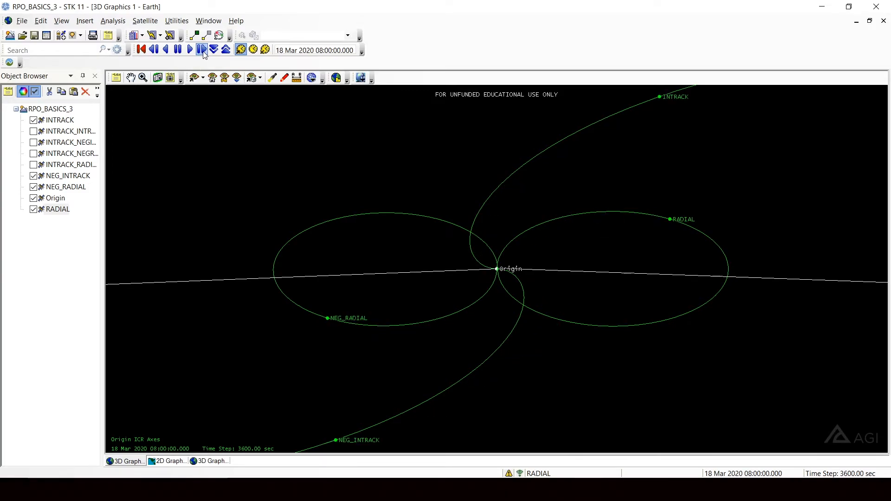
{"action": "right_click_drag", "start_coordinate": [747, 270], "coordinate": [743, 230]}
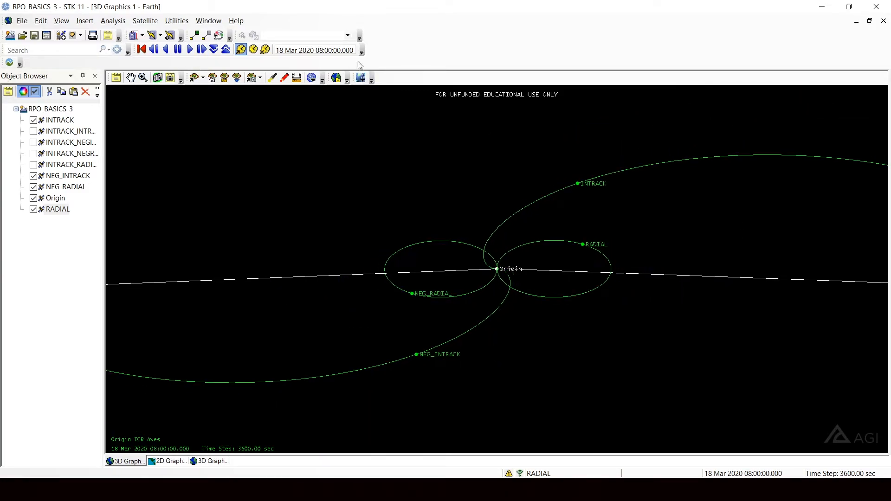
{"action": "left_click", "coordinate": [202, 49]}
{"action": "left_click", "coordinate": [202, 49]}
{"action": "left_click", "coordinate": [202, 49]}
{"action": "left_click", "coordinate": [202, 49]}
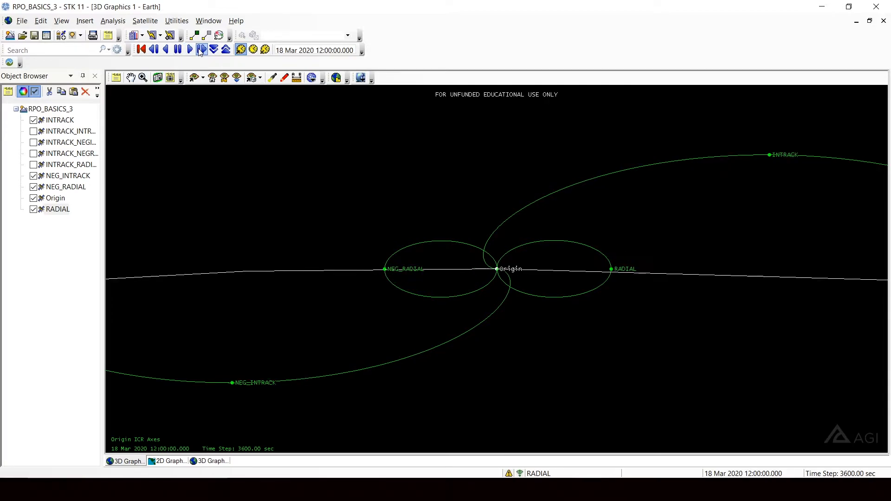
Step: Reset the scenario to its start time and hide NEG_INTRACK, NEG_RADIAL, RADIAL and Origin
{"action": "left_click", "coordinate": [141, 51]}
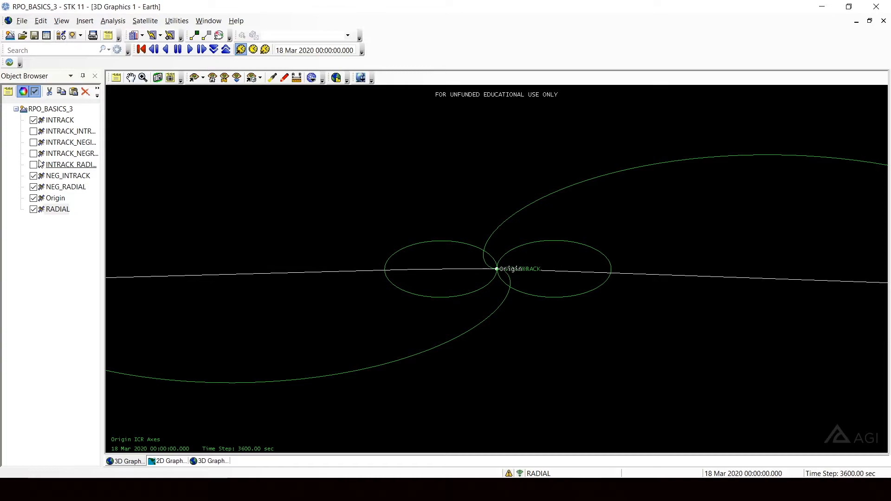
{"action": "left_click", "coordinate": [33, 187]}
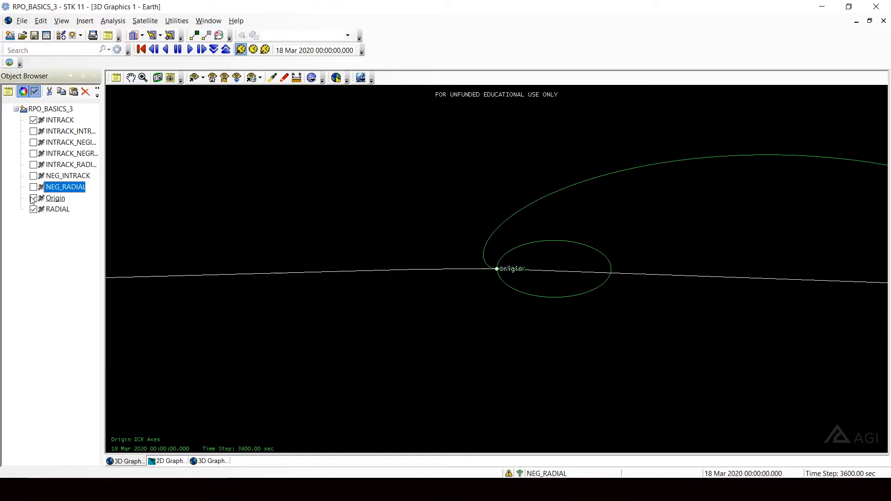
{"action": "left_click", "coordinate": [34, 210]}
{"action": "left_click", "coordinate": [34, 198]}
Step: Show INTRACK_INTRACK, INTRACK_NEGINTRACK, INTRACK_NEGRADIAL and INTRACK_RADIAL together with the INTRACK satellite
{"action": "left_click", "coordinate": [33, 132]}
{"action": "left_click", "coordinate": [34, 143]}
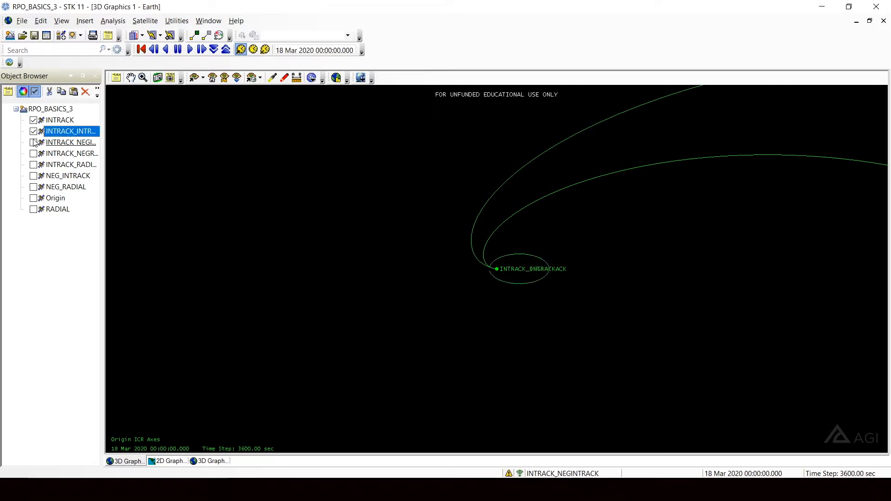
{"action": "left_click", "coordinate": [33, 153]}
{"action": "left_click", "coordinate": [33, 165]}
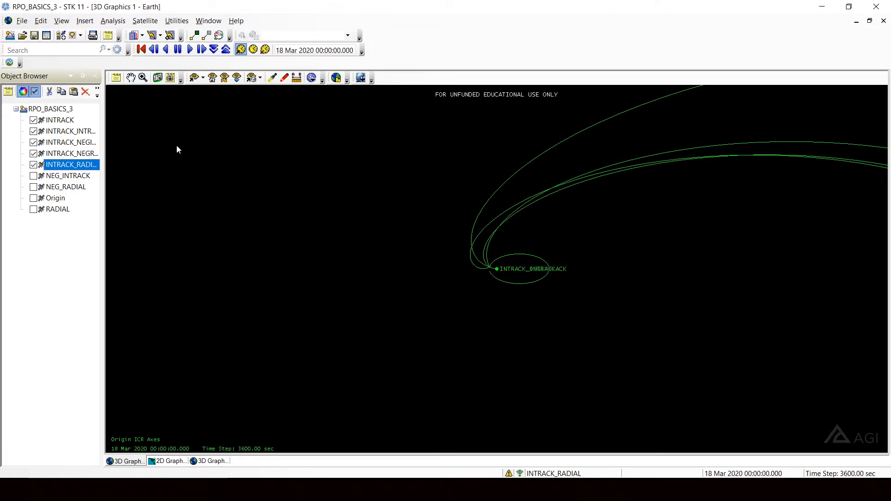
{"action": "left_click", "coordinate": [33, 121]}
{"action": "left_click", "coordinate": [33, 121]}
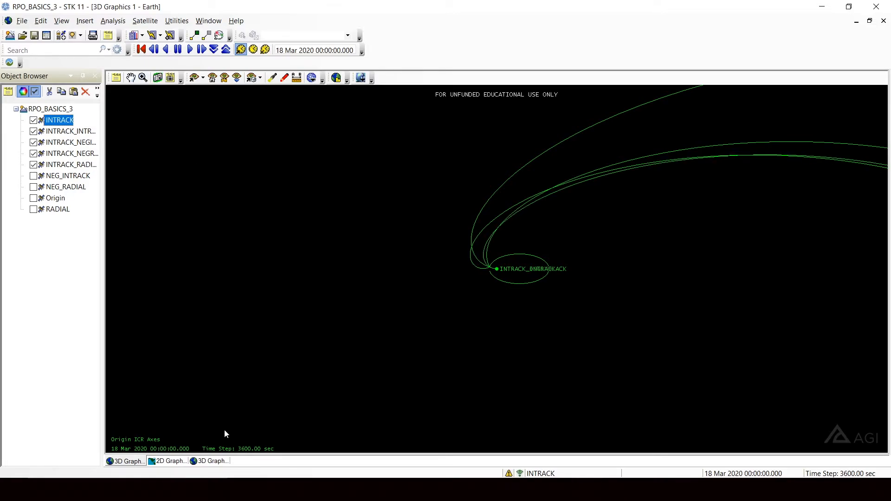
Step: In the 3D Graphics 2 view, step the scenario to 18 Mar 2020 02:00 and examine the second-burn satellites near INTRACK
{"action": "left_click", "coordinate": [210, 461]}
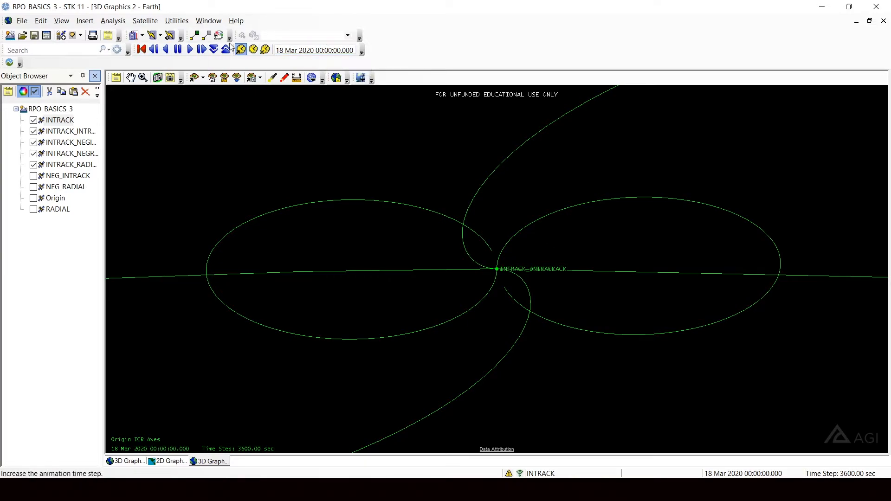
{"action": "left_click", "coordinate": [203, 50]}
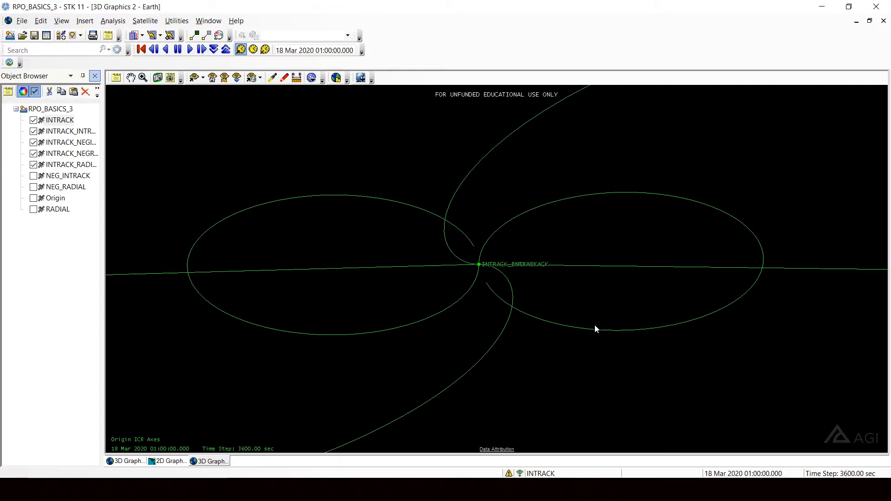
{"action": "left_click", "coordinate": [202, 49]}
{"action": "mouse_move", "coordinate": [457, 256]}
{"action": "right_mouse_down"}
{"action": "mouse_move", "coordinate": [462, 282]}
{"action": "mouse_move", "coordinate": [467, 263]}
{"action": "right_mouse_up"}
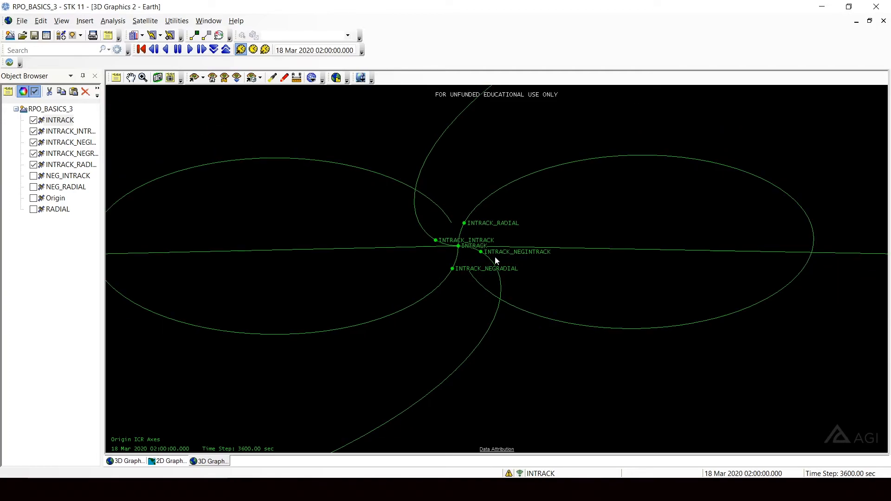
{"action": "right_click_drag", "start_coordinate": [464, 400], "coordinate": [487, 364]}
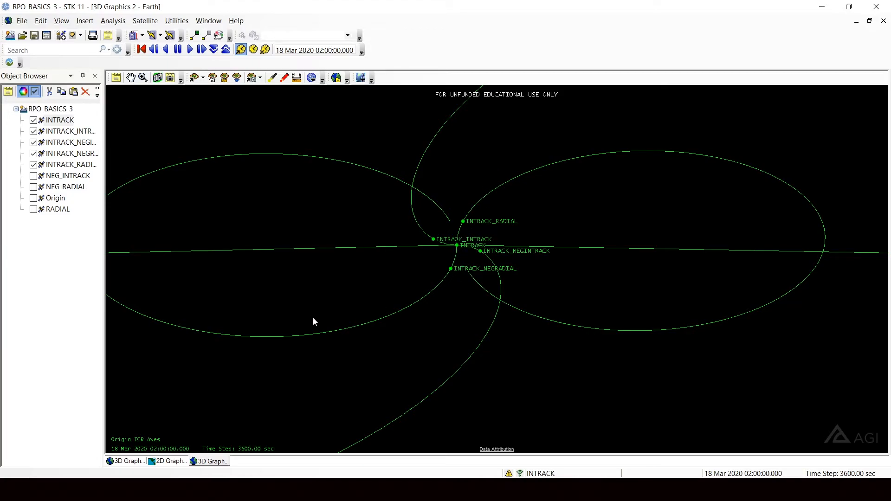
Step: Step the scenario forward to 18 Mar 2020 09:00 to follow the second-burn satellites relative to INTRACK in a wider view
{"action": "left_click_drag", "start_coordinate": [505, 332], "coordinate": [536, 226]}
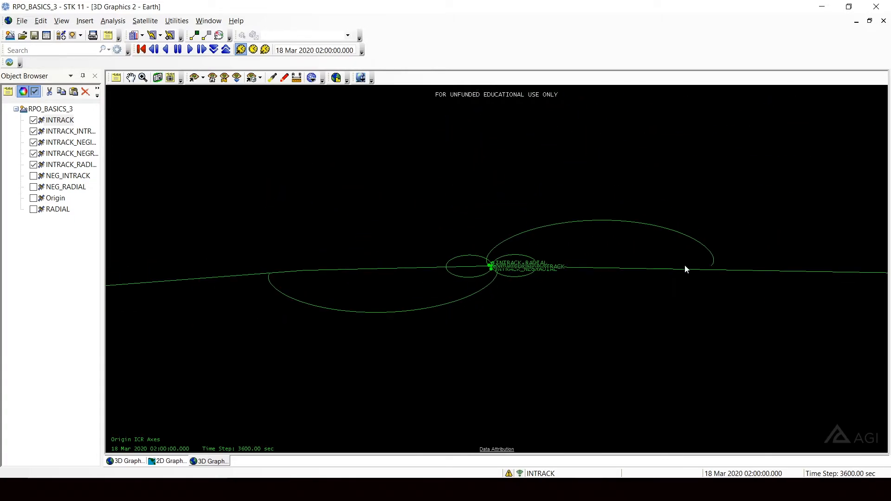
{"action": "left_click", "coordinate": [202, 50]}
{"action": "left_click", "coordinate": [201, 50]}
{"action": "left_click", "coordinate": [202, 50]}
{"action": "left_click", "coordinate": [202, 50]}
{"action": "left_click", "coordinate": [201, 50]}
{"action": "left_click", "coordinate": [202, 51]}
{"action": "left_click", "coordinate": [202, 50]}
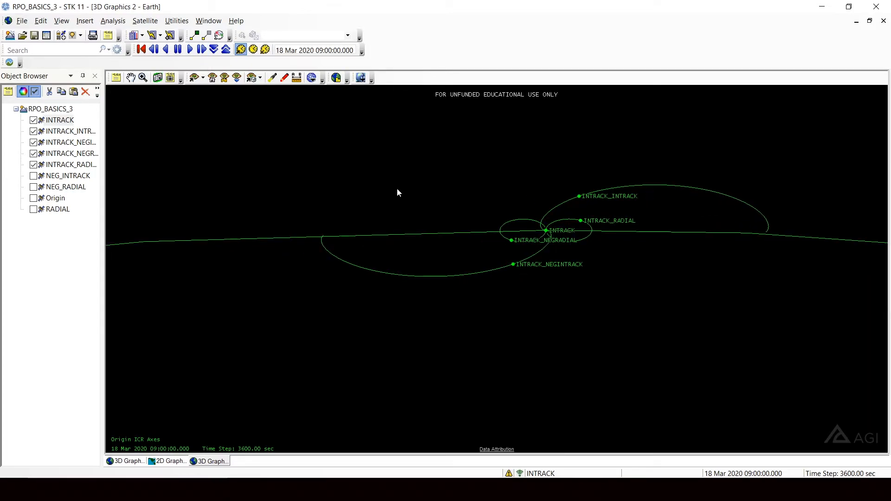
Step: In the 3D Graphics 1 view, hide the four second-burn INTRACK satellites and show NEG_INTRACK, NEG_RADIAL, Origin and RADIAL
{"action": "left_click", "coordinate": [135, 461]}
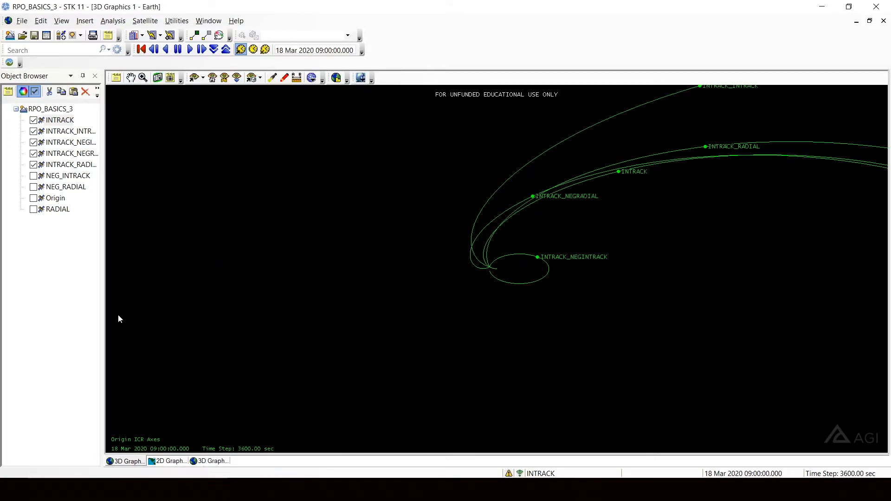
{"action": "left_click", "coordinate": [35, 164]}
{"action": "left_click", "coordinate": [34, 154]}
{"action": "left_click", "coordinate": [34, 142]}
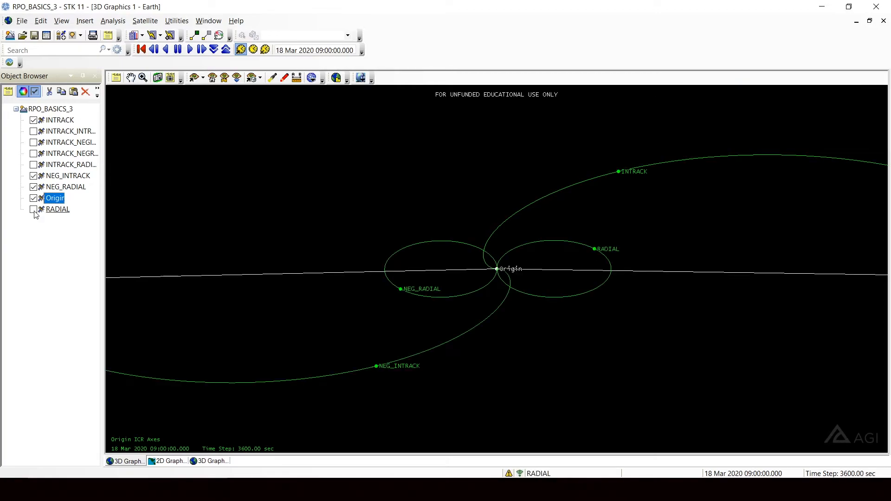
{"action": "left_click", "coordinate": [33, 210]}
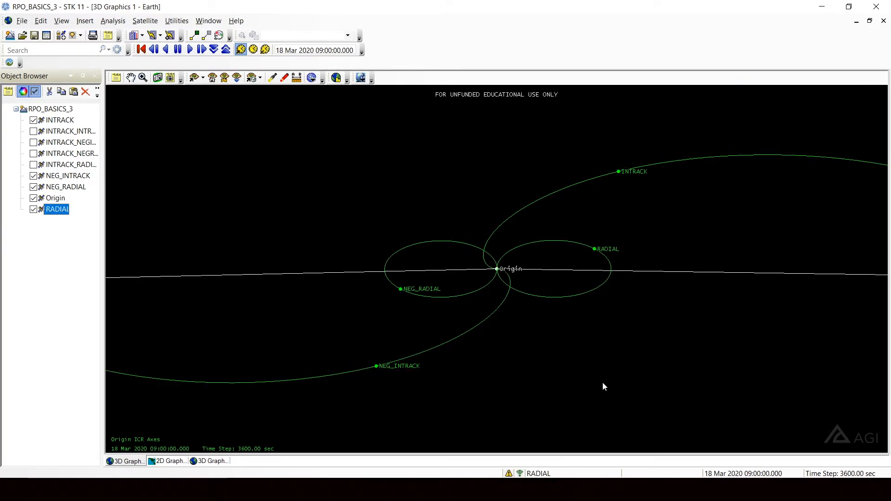
Step: Return to the 3D Graphics 2 view, reset the scenario to its start time and examine the trajectories around INTRACK
{"action": "left_click", "coordinate": [210, 460]}
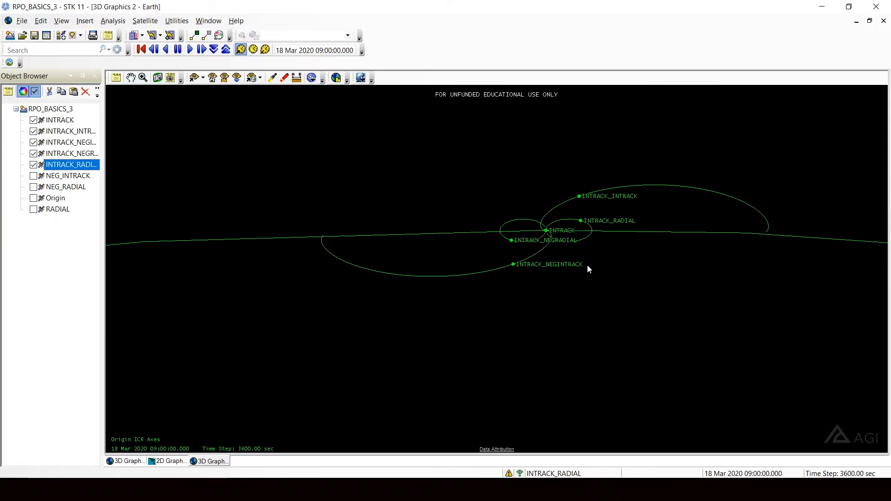
{"action": "scroll", "coordinate": [663, 269], "scroll_direction": "up", "scroll_amount": 3}
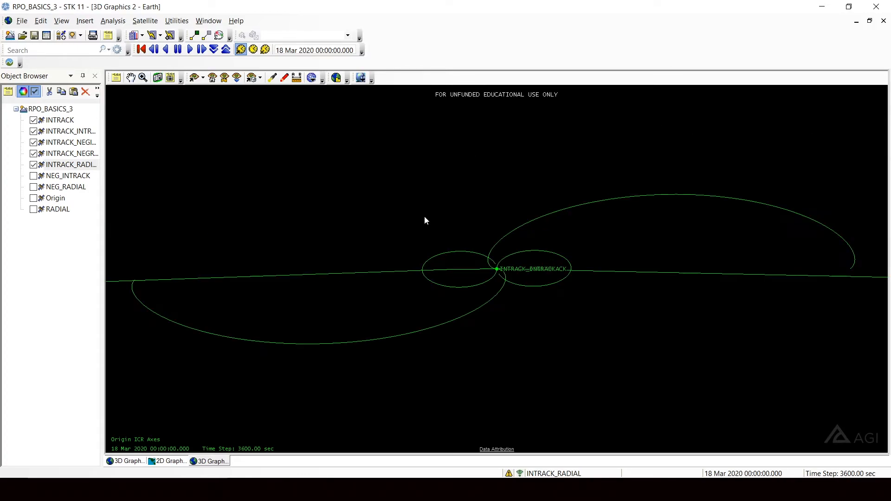
{"action": "right_click_drag", "start_coordinate": [503, 281], "coordinate": [508, 314]}
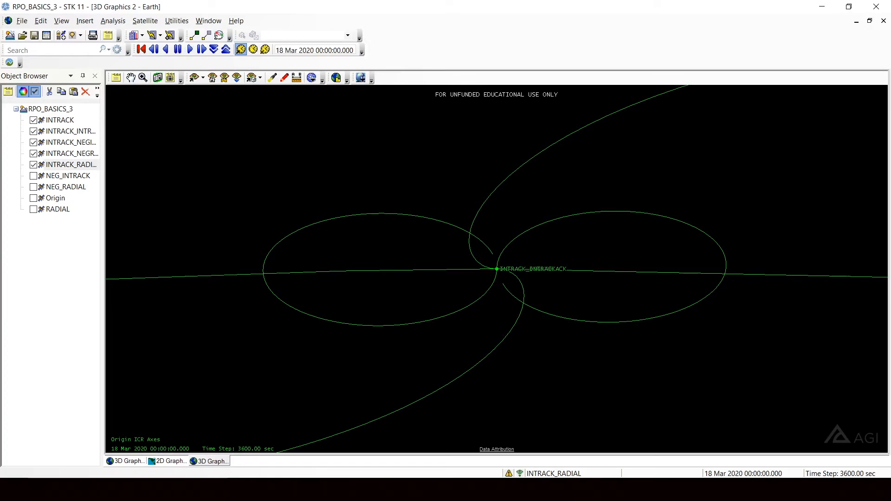
Step: In the 3D Graphics 1 view, step the scenario to 18 Mar 2020 02:00 and compare the four burn trajectories around Origin
{"action": "left_click", "coordinate": [120, 461]}
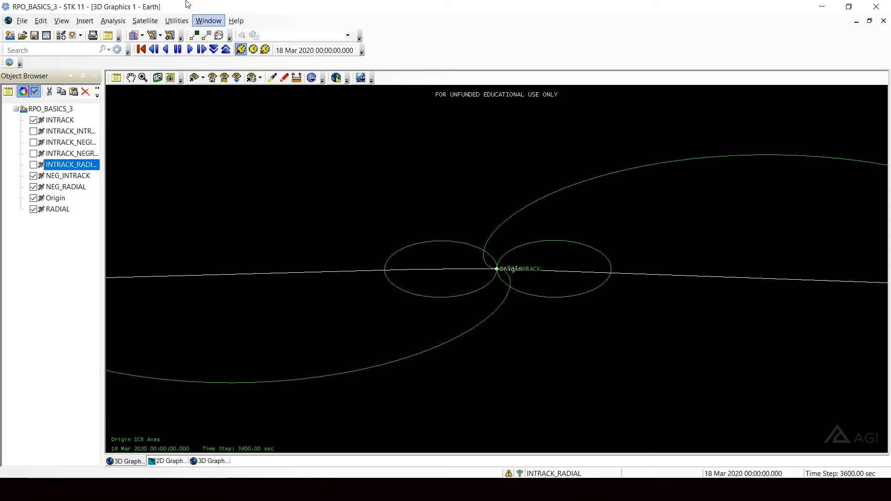
{"action": "left_click", "coordinate": [202, 50]}
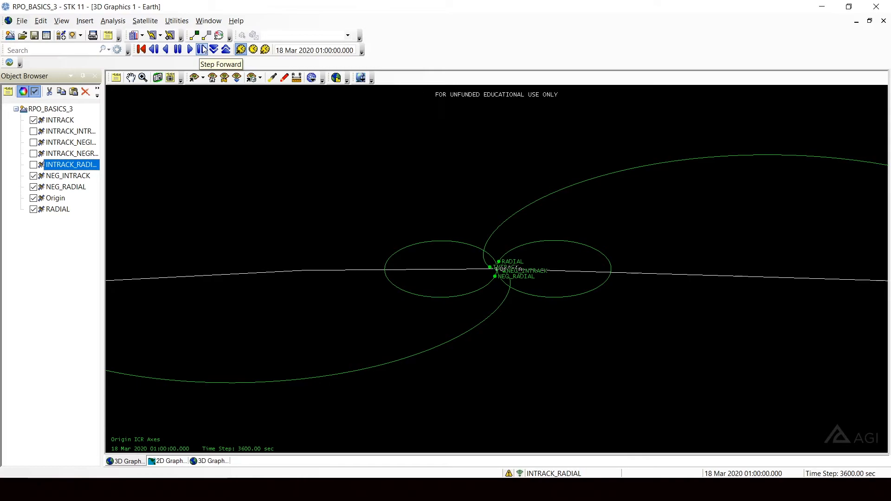
{"action": "right_click_drag", "start_coordinate": [557, 285], "coordinate": [574, 355]}
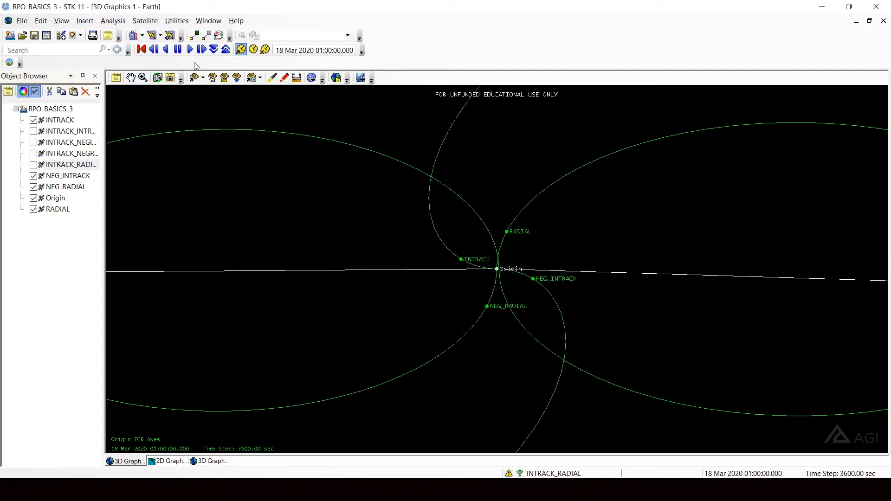
{"action": "left_click", "coordinate": [203, 50]}
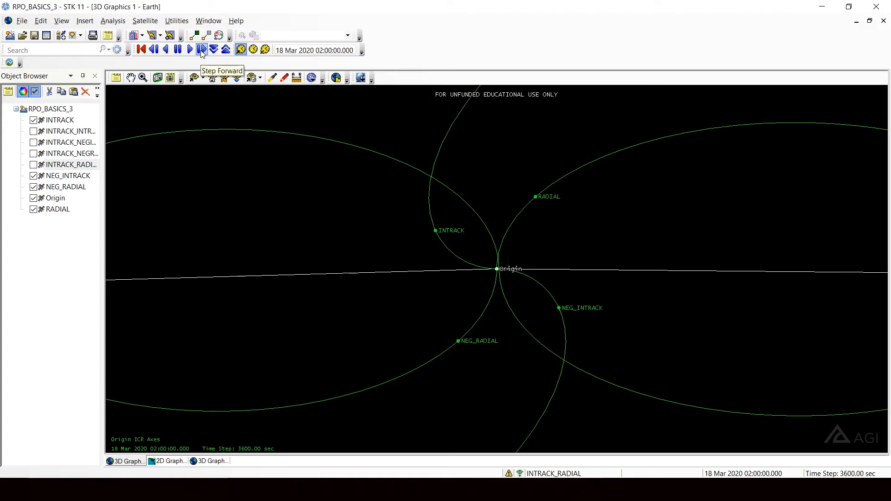
{"action": "right_click_drag", "start_coordinate": [653, 335], "coordinate": [651, 308]}
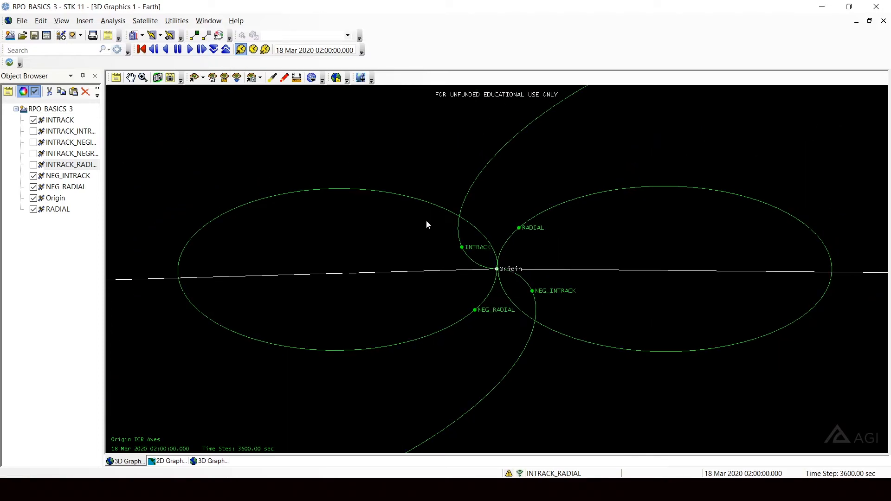
Step: Step the scenario forward to 18 Mar 2020 08:00 to follow the four first-burn satellites around Origin in a wider view
{"action": "left_click", "coordinate": [202, 49]}
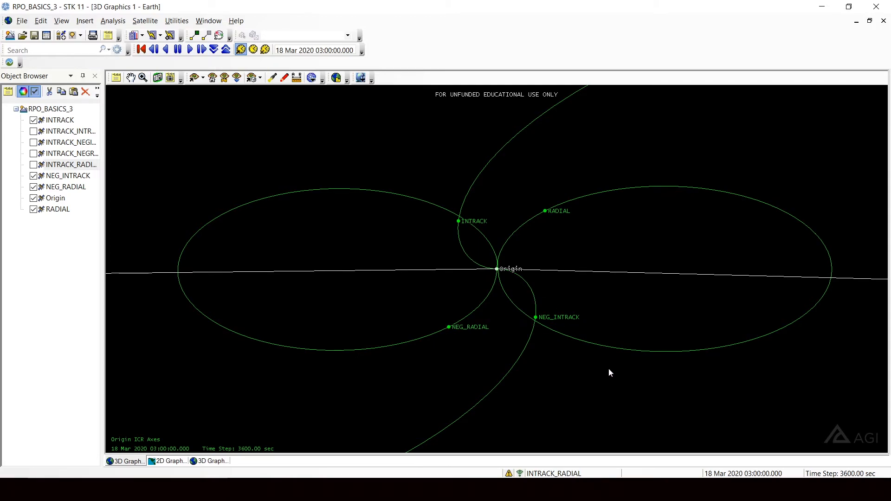
{"action": "right_click_drag", "start_coordinate": [608, 368], "coordinate": [603, 335]}
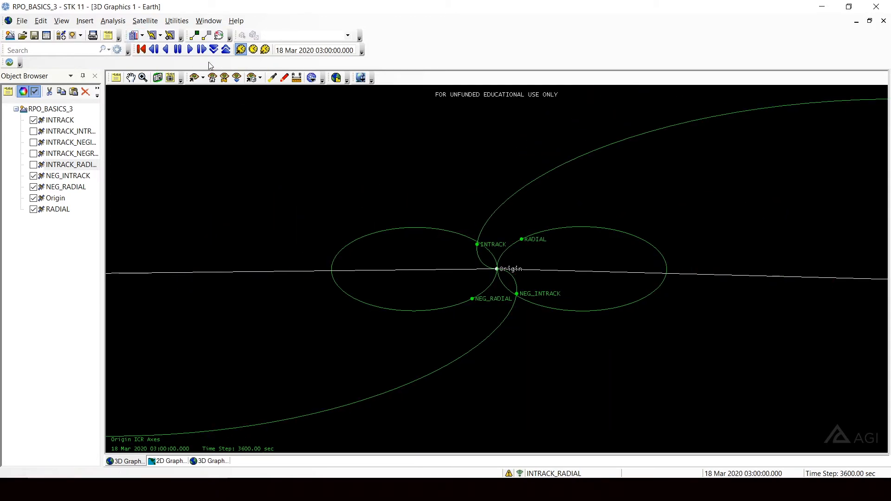
{"action": "left_click", "coordinate": [202, 48]}
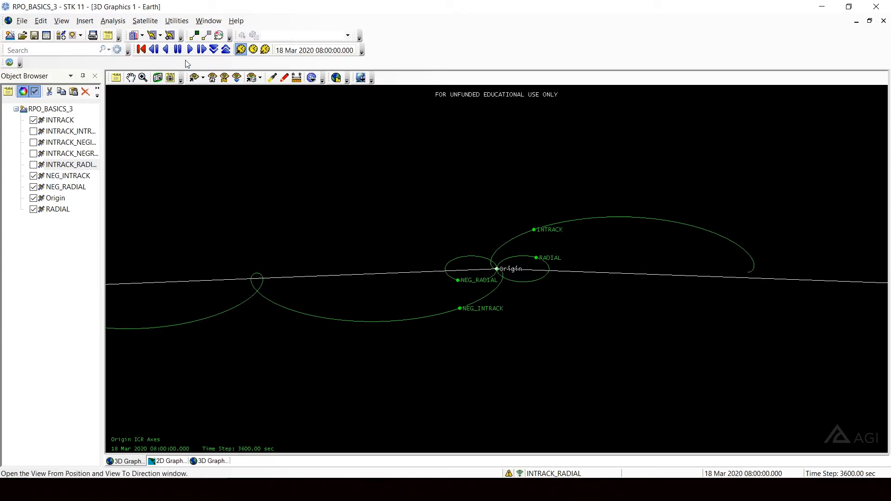
Step: Step the scenario forward to 18 Mar 2020 19:00 and compare the RADIAL and NEG_RADIAL loops with the in-track trajectories around Origin
{"action": "left_click", "coordinate": [196, 53]}
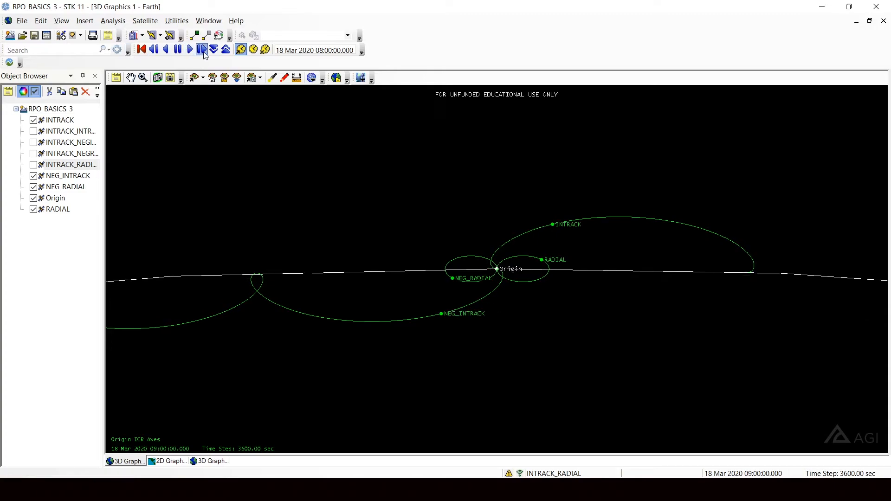
{"action": "left_click", "coordinate": [204, 52]}
{"action": "left_click", "coordinate": [204, 52]}
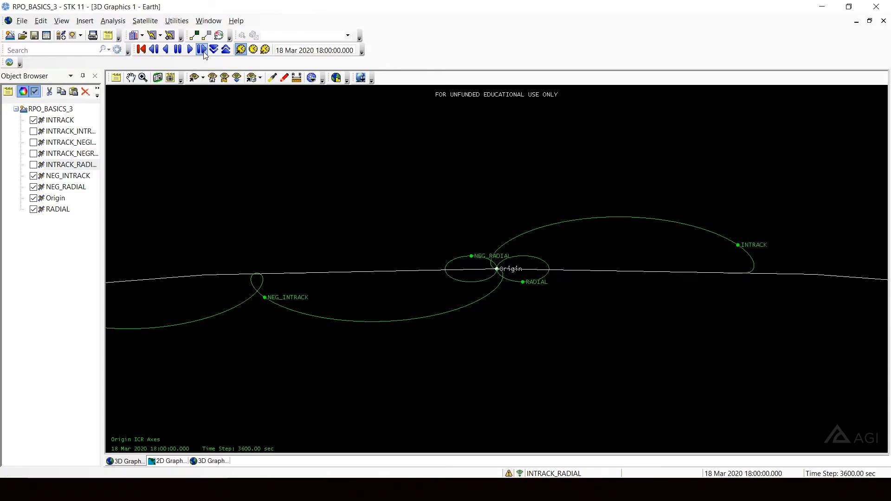
{"action": "left_click", "coordinate": [204, 53]}
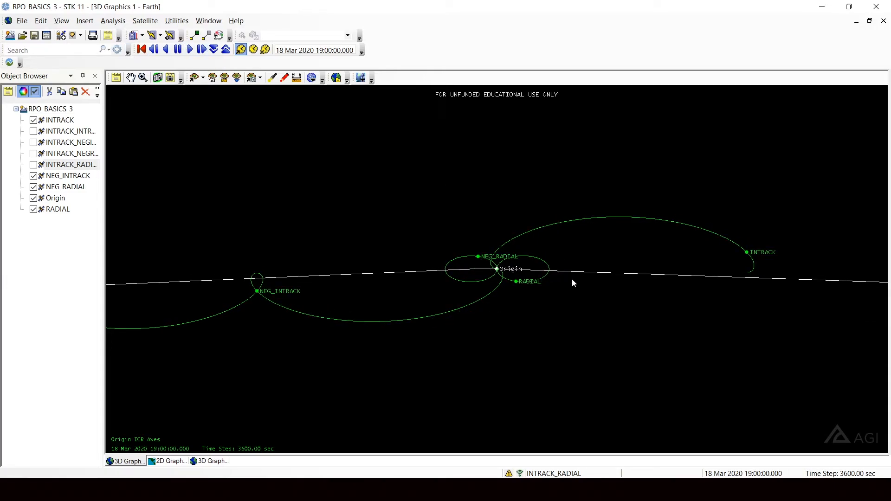
{"action": "right_click_drag", "start_coordinate": [572, 285], "coordinate": [573, 326]}
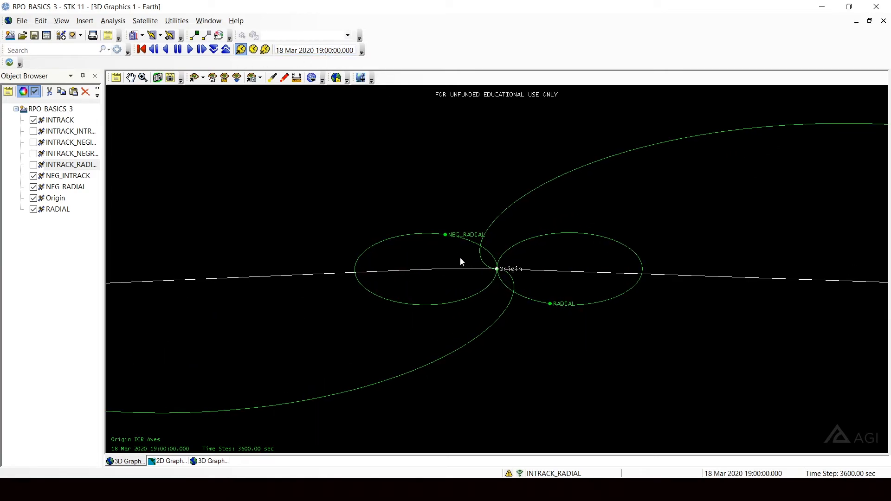
{"action": "right_click_drag", "start_coordinate": [558, 308], "coordinate": [566, 236]}
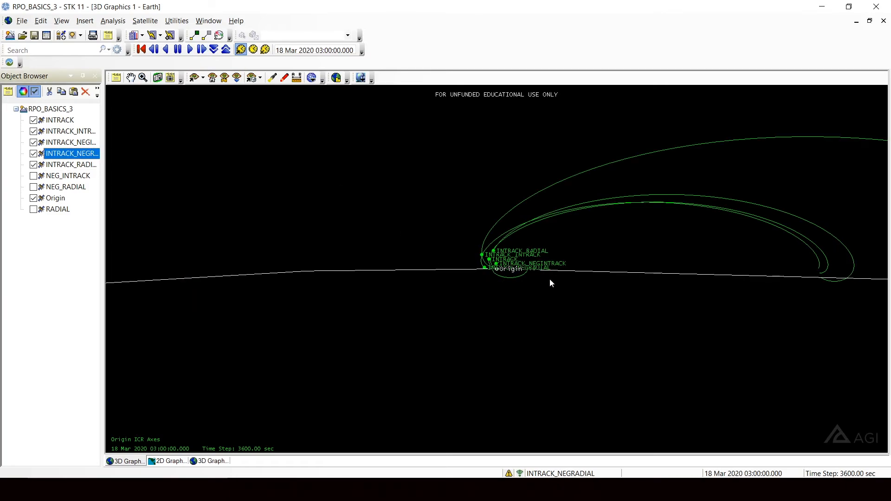
Step: Step the scenario forward to 18 Mar 2020 06:00 to follow the second-burn INTRACK satellites relative to Origin at close range
{"action": "right_click_drag", "start_coordinate": [549, 281], "coordinate": [565, 354]}
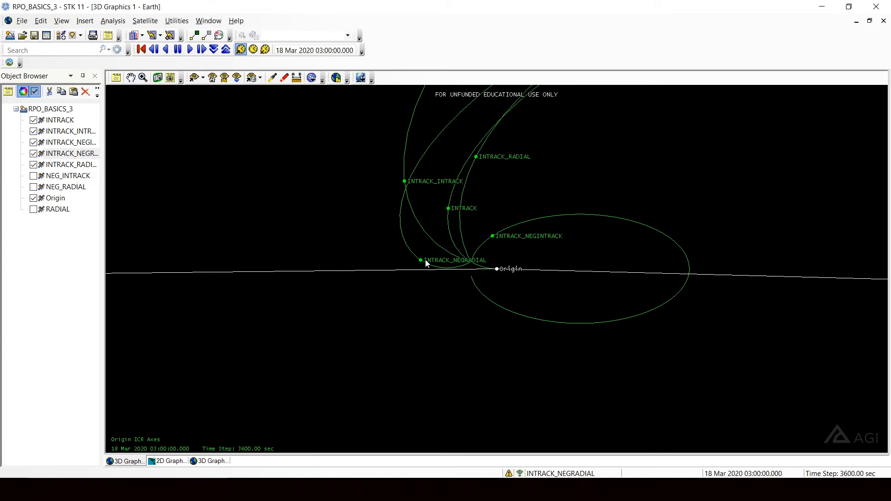
{"action": "left_click", "coordinate": [202, 50]}
{"action": "left_click", "coordinate": [202, 50]}
{"action": "left_click", "coordinate": [202, 50]}
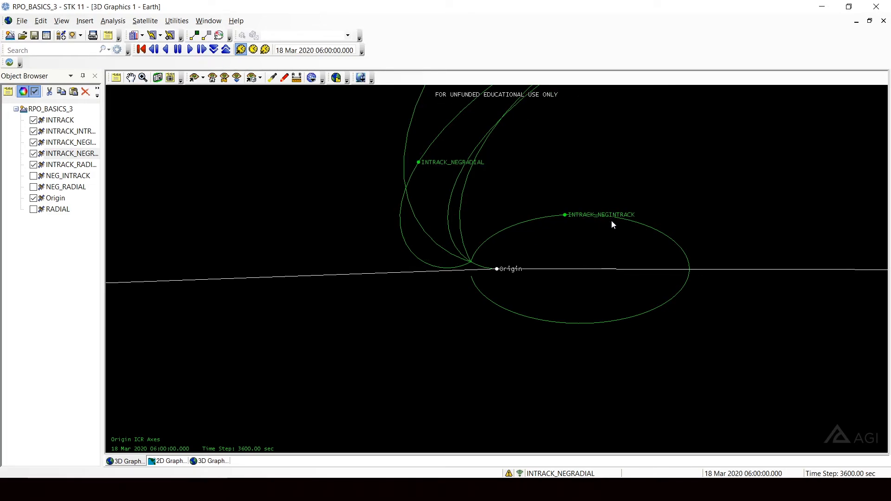
Step: Step the scenario forward through 18 Mar 2020 20:00 to follow the full second-burn trajectories relative to Origin in a wider view
{"action": "right_click_drag", "start_coordinate": [791, 237], "coordinate": [838, 166]}
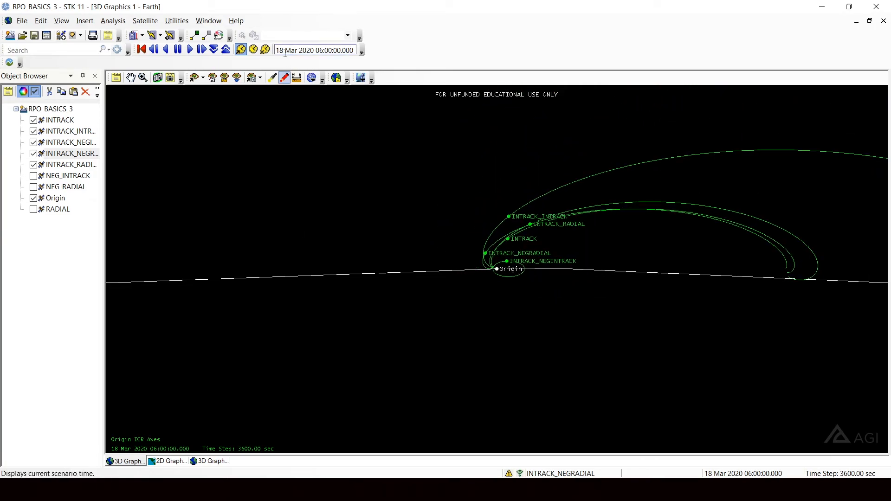
{"action": "left_click", "coordinate": [202, 50]}
{"action": "left_click", "coordinate": [203, 50]}
{"action": "left_click", "coordinate": [203, 50]}
{"action": "left_click", "coordinate": [203, 50]}
{"action": "left_click", "coordinate": [203, 50]}
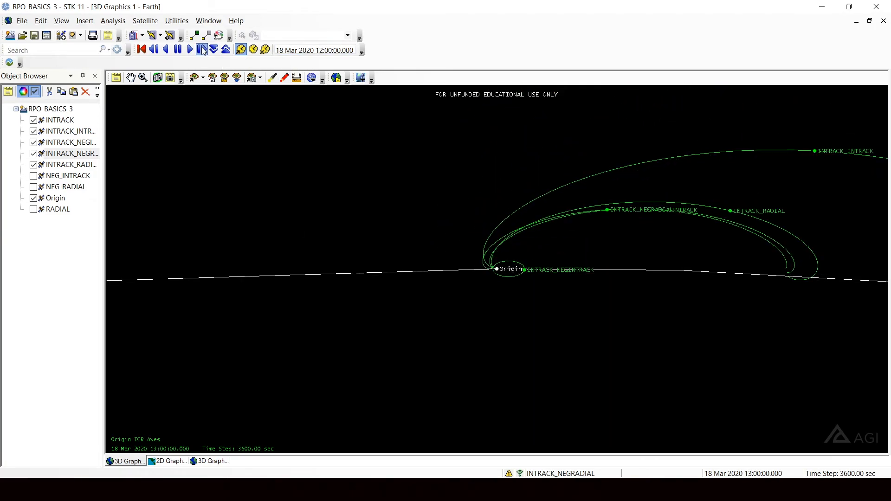
{"action": "left_click", "coordinate": [203, 51]}
{"action": "left_click", "coordinate": [203, 51]}
{"action": "left_click", "coordinate": [203, 52]}
{"action": "left_click", "coordinate": [203, 51]}
{"action": "left_click", "coordinate": [203, 50]}
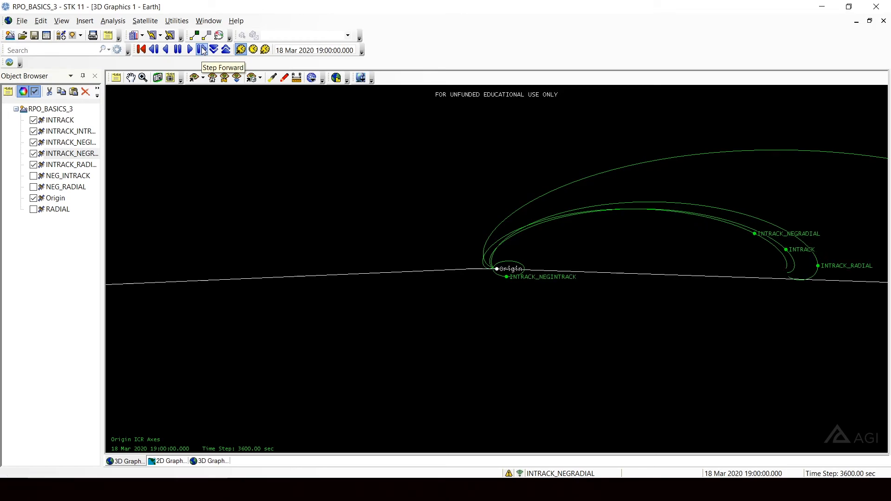
{"action": "left_click", "coordinate": [203, 51]}
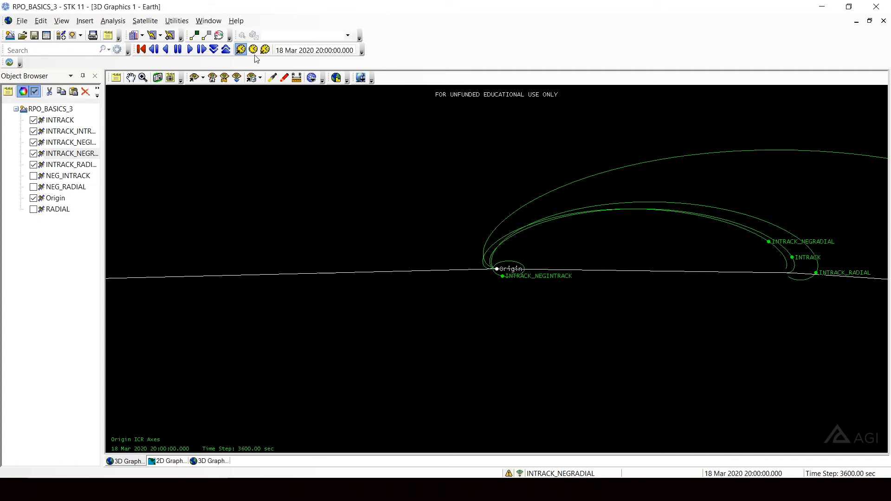
{"action": "left_click", "coordinate": [207, 51]}
{"action": "left_click", "coordinate": [207, 51]}
{"action": "left_click", "coordinate": [207, 51]}
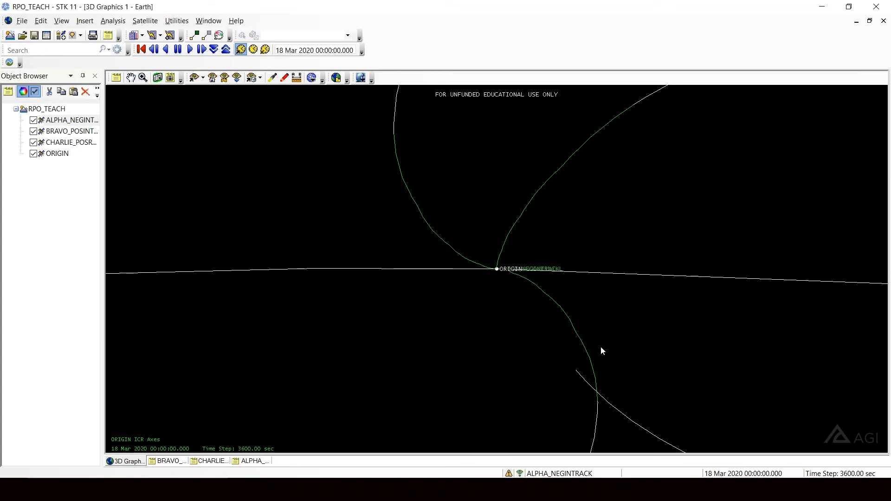
Step: In the RPO_TEACH scenario, examine the ALPHA_NEGINTRACK, BRAVO_POSINTRACK and CHARLIE_POSRADIAL trajectories around ORIGIN at the start time
{"action": "left_click_drag", "start_coordinate": [591, 322], "coordinate": [581, 252]}
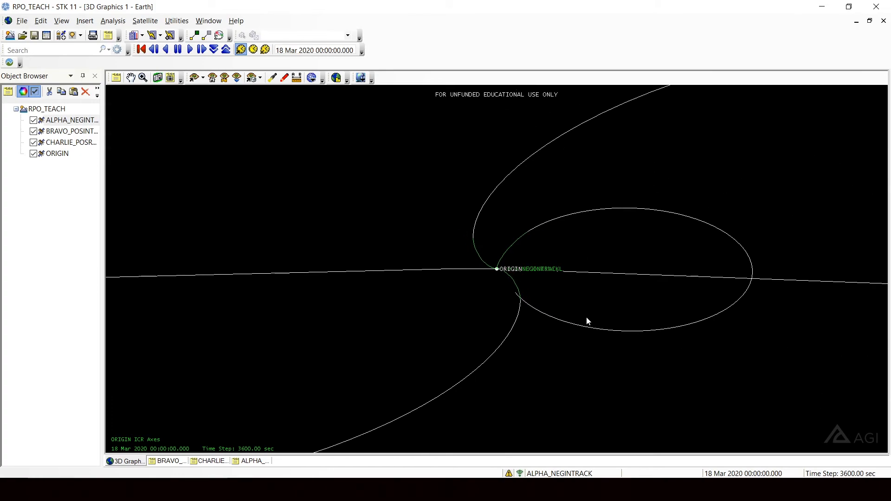
{"action": "right_click_drag", "start_coordinate": [515, 242], "coordinate": [528, 321]}
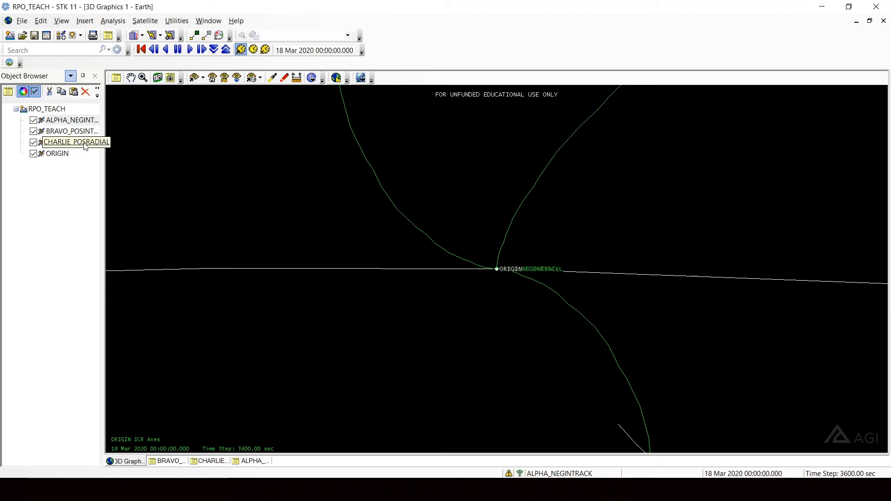
{"action": "right_click_drag", "start_coordinate": [602, 279], "coordinate": [604, 231]}
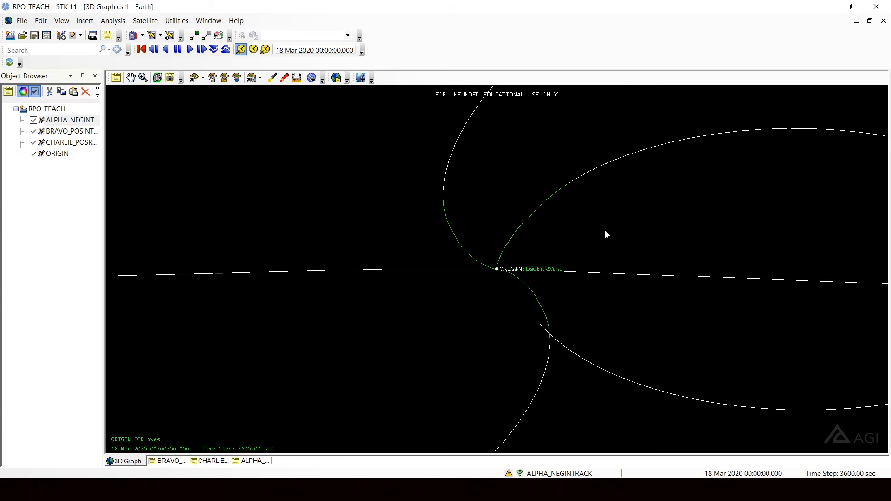
Step: Step the scenario forward to 18 Mar 2020 02:00 and back to 01:00 to examine the three satellites' initial motion close up
{"action": "left_click", "coordinate": [203, 51]}
{"action": "left_click", "coordinate": [203, 52]}
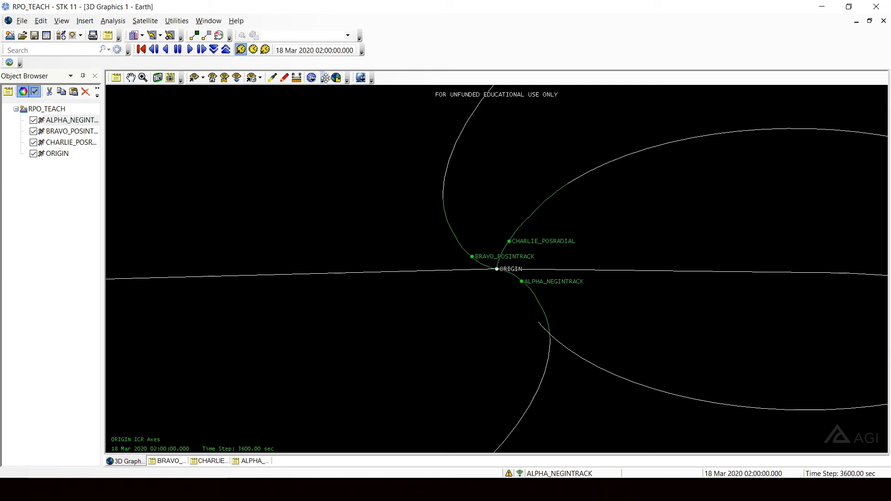
{"action": "left_click", "coordinate": [153, 49]}
{"action": "right_click_drag", "start_coordinate": [534, 202], "coordinate": [556, 297]}
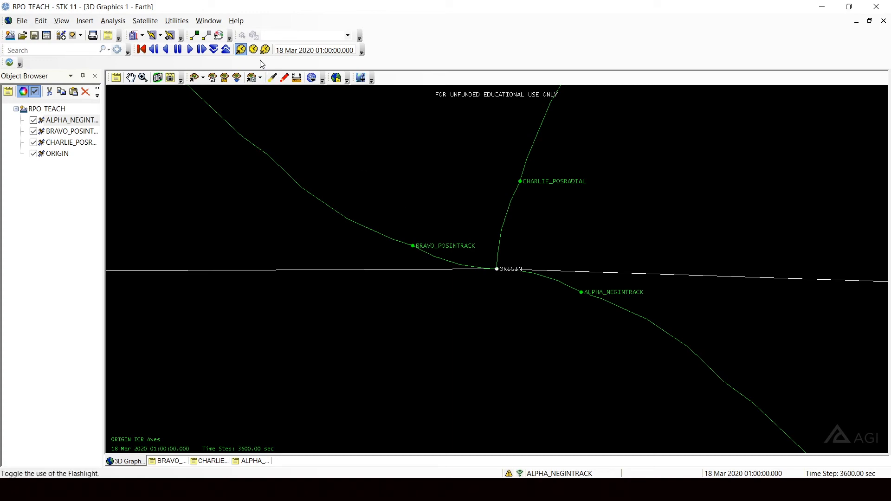
Step: Step the scenario forward to 18 Mar 2020 03:00 to follow ALPHA, BRAVO and CHARLIE moving away from ORIGIN
{"action": "left_click", "coordinate": [201, 50]}
{"action": "right_click_drag", "start_coordinate": [791, 290], "coordinate": [782, 252]}
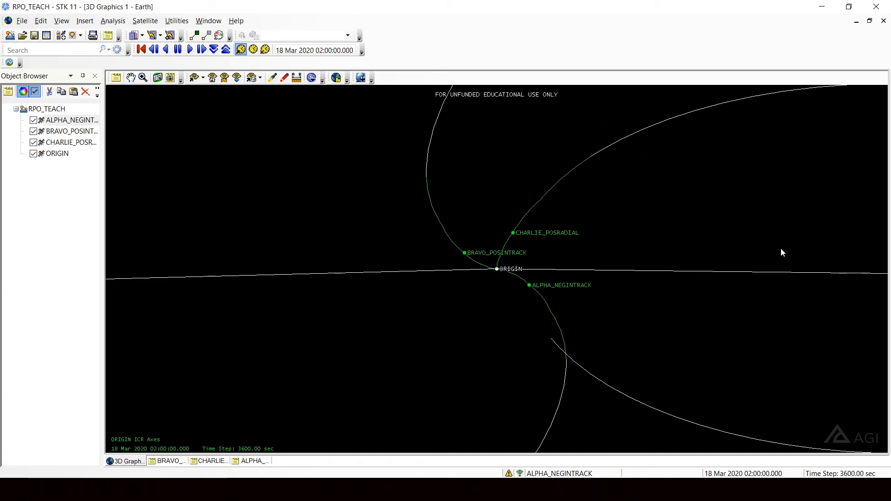
{"action": "left_click", "coordinate": [203, 51]}
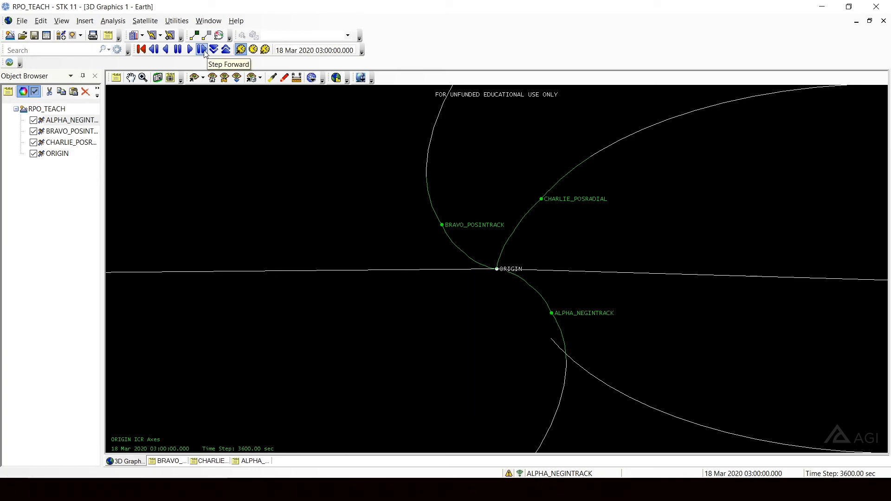
Step: Step the scenario forward to 18 Mar 2020 09:00 while widening the view to include the three complete trajectories around ORIGIN
{"action": "mouse_move", "coordinate": [693, 328]}
{"action": "right_mouse_down"}
{"action": "mouse_move", "coordinate": [682, 293]}
{"action": "mouse_move", "coordinate": [678, 352]}
{"action": "mouse_move", "coordinate": [689, 273]}
{"action": "right_mouse_up"}
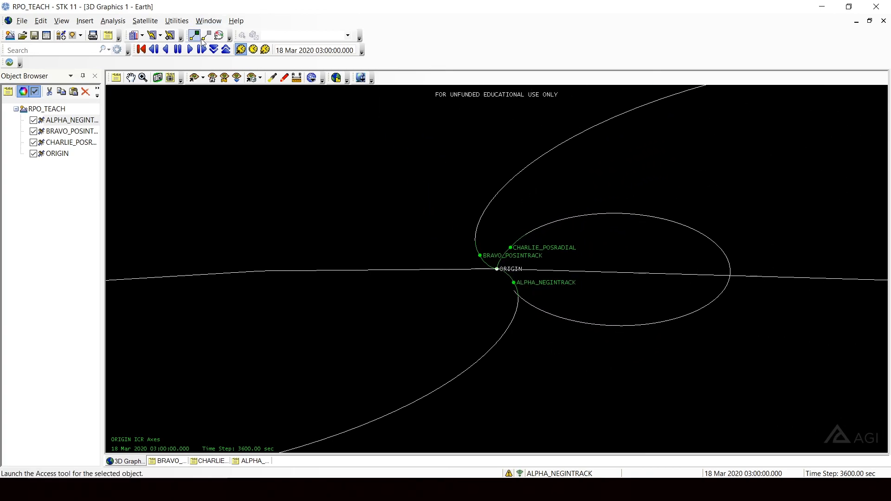
{"action": "left_click", "coordinate": [201, 53]}
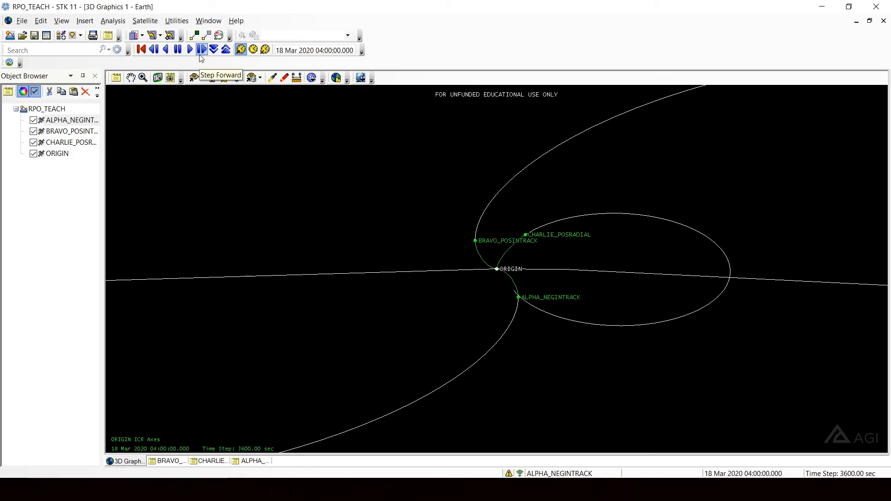
{"action": "right_click_drag", "start_coordinate": [608, 230], "coordinate": [624, 172]}
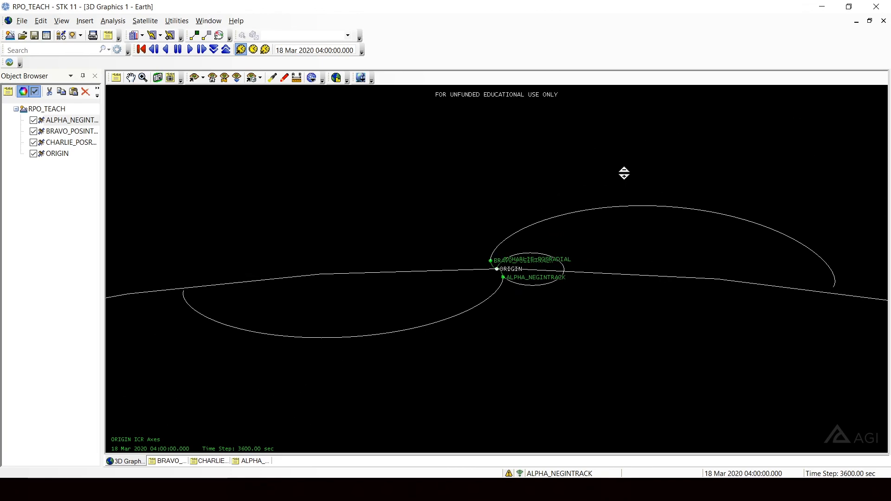
{"action": "left_click", "coordinate": [201, 50]}
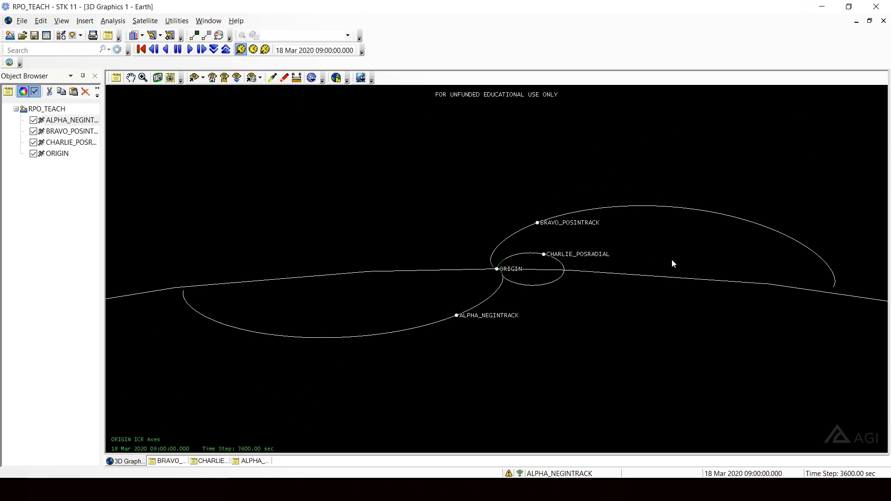
Step: Step the scenario forward to 18 Mar 2020 20:00 to follow the three satellites along the remainder of their trajectories
{"action": "right_click_drag", "start_coordinate": [673, 261], "coordinate": [649, 252]}
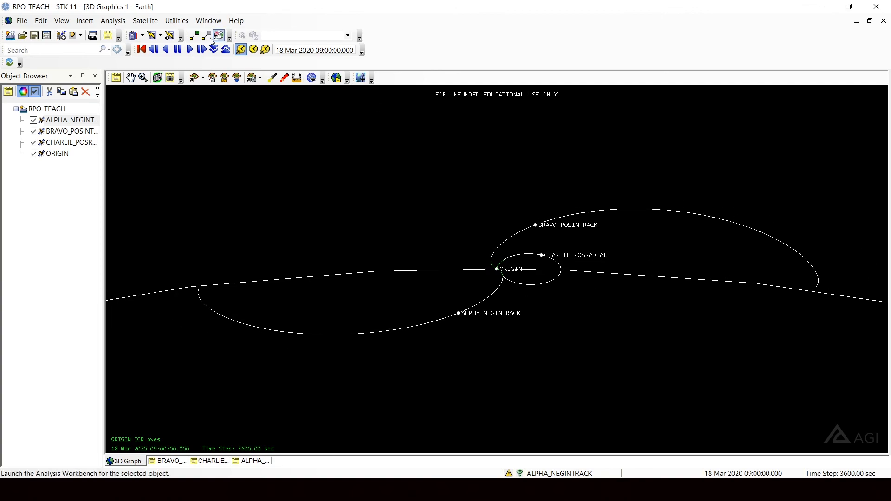
{"action": "left_click", "coordinate": [198, 53]}
{"action": "left_click", "coordinate": [197, 53]}
{"action": "left_click", "coordinate": [198, 53]}
{"action": "left_click", "coordinate": [198, 53]}
{"action": "left_click", "coordinate": [199, 53]}
{"action": "left_click", "coordinate": [199, 53]}
{"action": "left_click", "coordinate": [199, 53]}
{"action": "left_click", "coordinate": [199, 53]}
{"action": "left_click", "coordinate": [198, 53]}
{"action": "left_click", "coordinate": [199, 53]}
{"action": "left_click", "coordinate": [198, 53]}
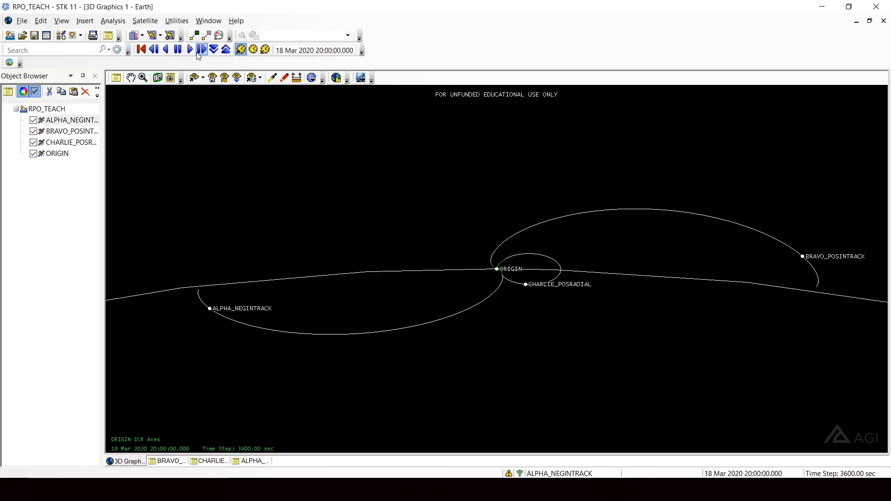
Step: Reset the scenario to its start time and step it to 18 Mar 2020 01:00 in a close view of ORIGIN
{"action": "left_click", "coordinate": [141, 49]}
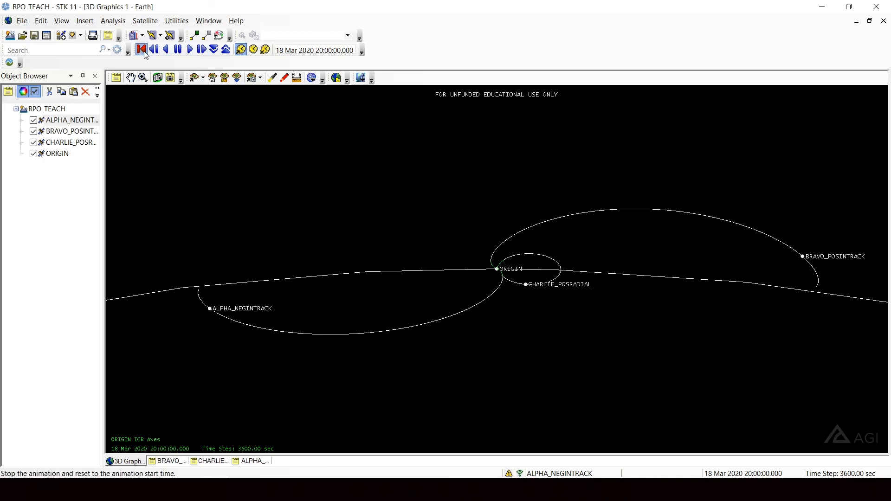
{"action": "scroll", "coordinate": [474, 176], "scroll_direction": "up", "scroll_amount": 5}
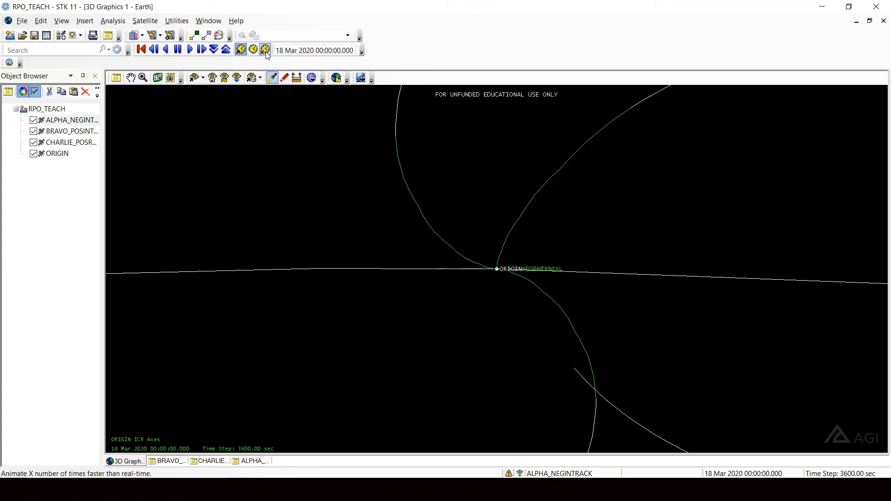
{"action": "left_click", "coordinate": [201, 50]}
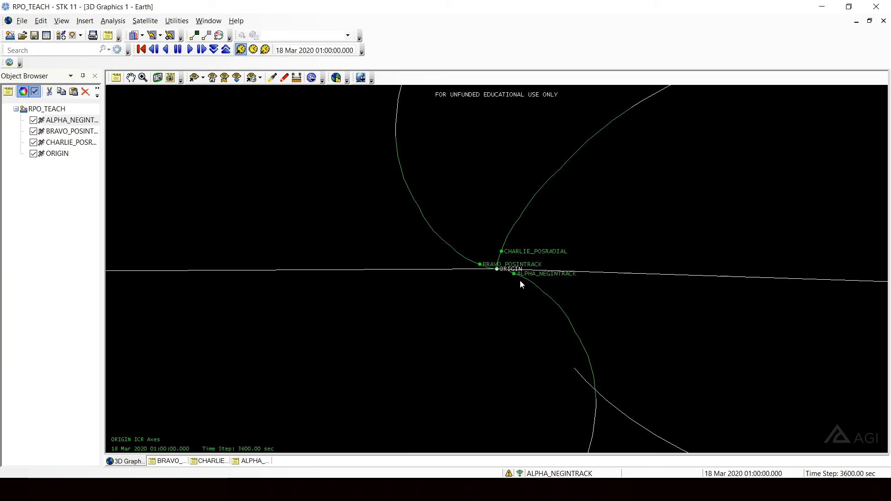
Step: Step the scenario forward to 18 Mar 2020 03:00 to compare the early in-track and radial motion close to ORIGIN
{"action": "mouse_move", "coordinate": [517, 364]}
{"action": "left_mouse_down"}
{"action": "mouse_move", "coordinate": [526, 202]}
{"action": "mouse_move", "coordinate": [519, 366]}
{"action": "left_mouse_up"}
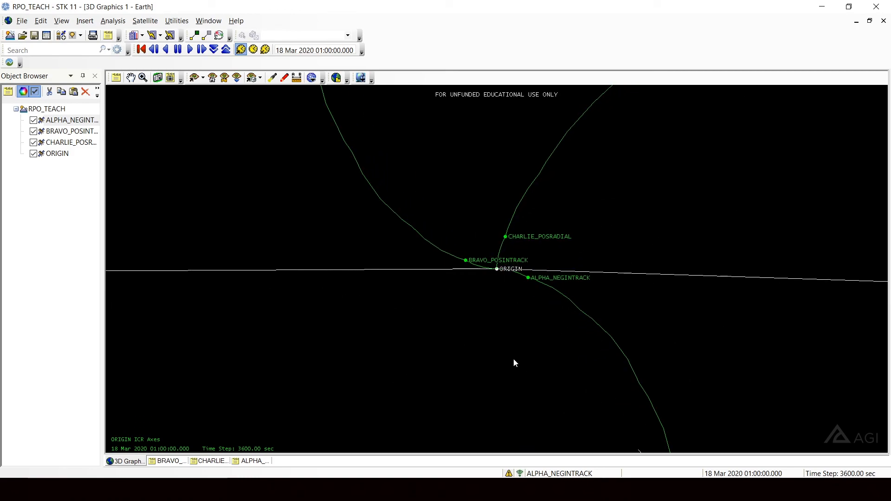
{"action": "left_click", "coordinate": [201, 50]}
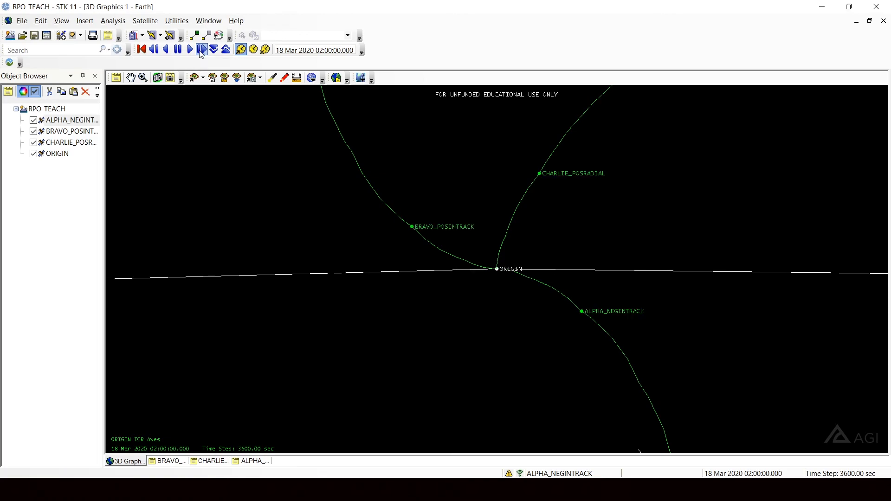
{"action": "left_click", "coordinate": [201, 50]}
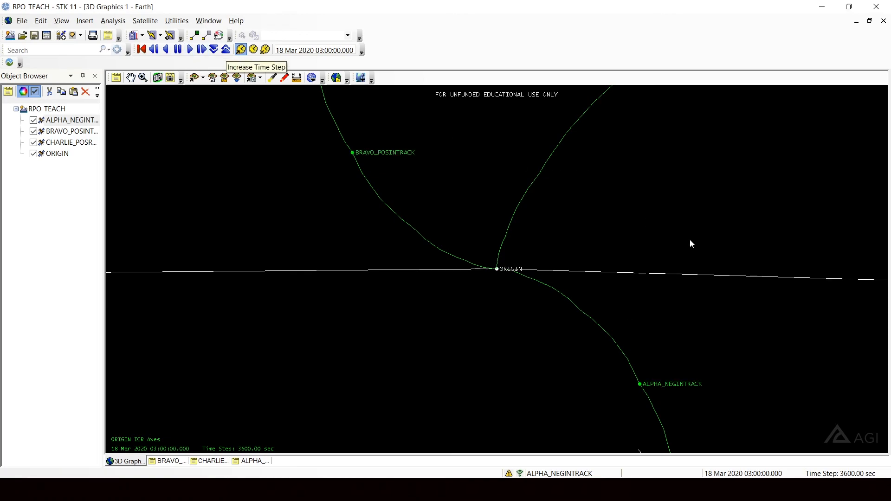
Step: Step the scenario forward to 18 Mar 2020 09:00 and compare the CHARLIE_POSRADIAL loop with the ALPHA and BRAVO paths in a wide view
{"action": "left_click_drag", "start_coordinate": [714, 307], "coordinate": [712, 227]}
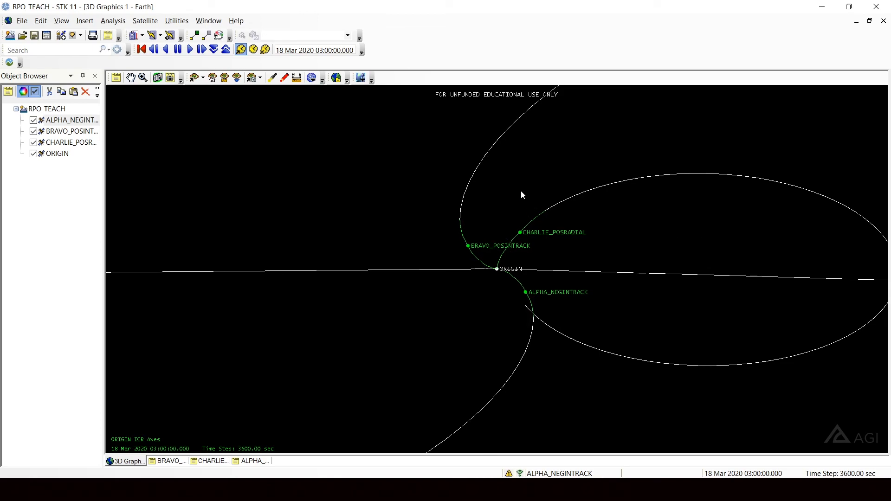
{"action": "left_click", "coordinate": [202, 50]}
{"action": "left_click", "coordinate": [203, 50]}
{"action": "left_click", "coordinate": [202, 50]}
{"action": "left_click", "coordinate": [203, 50]}
{"action": "left_click", "coordinate": [203, 50]}
{"action": "left_click", "coordinate": [203, 50]}
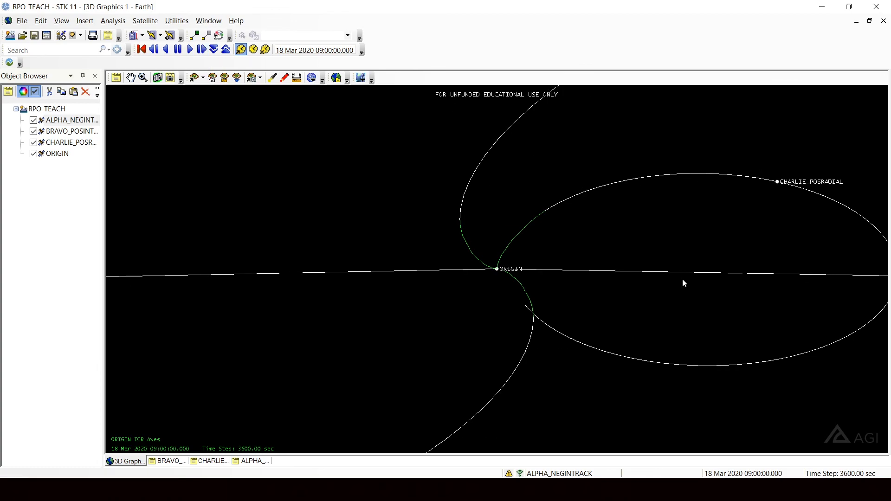
{"action": "right_click_drag", "start_coordinate": [682, 279], "coordinate": [680, 168]}
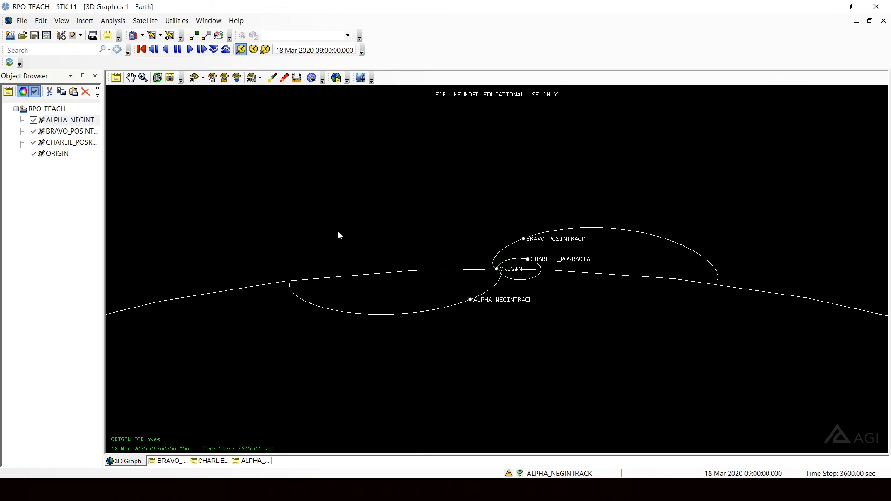